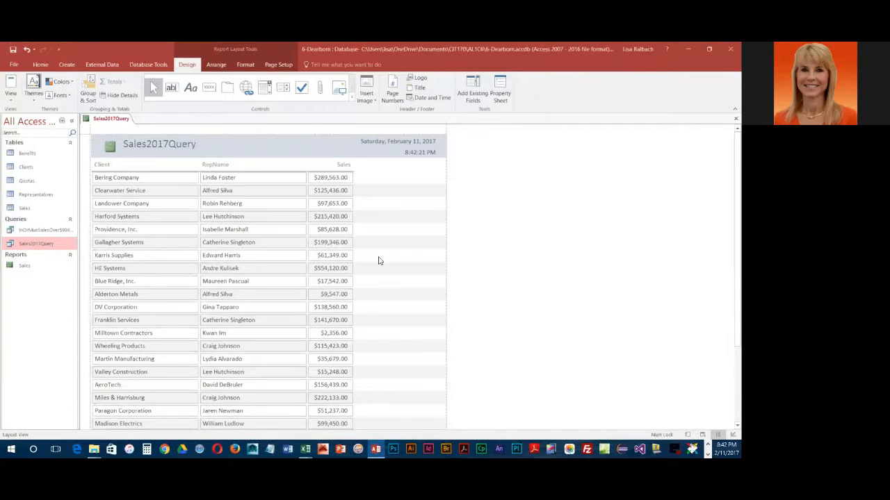
Step: Save the new report under the name 2017Sales
left_click(13, 49)
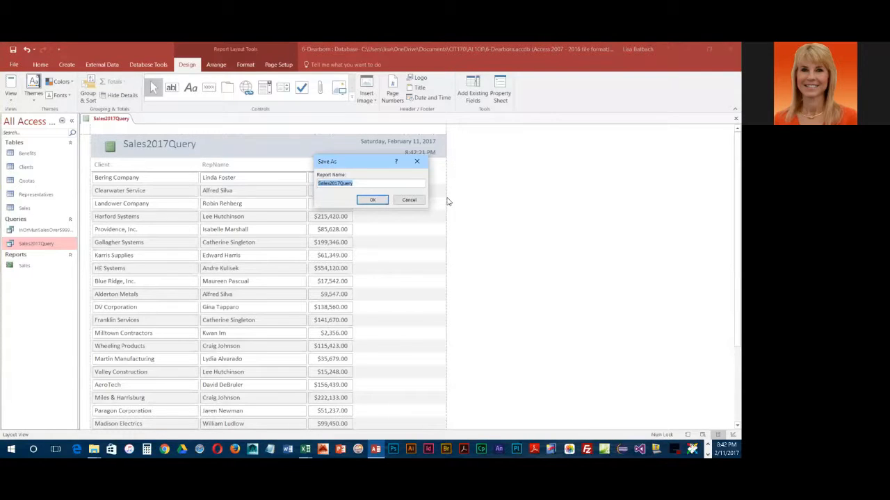
type("2017Sales")
key("Return")
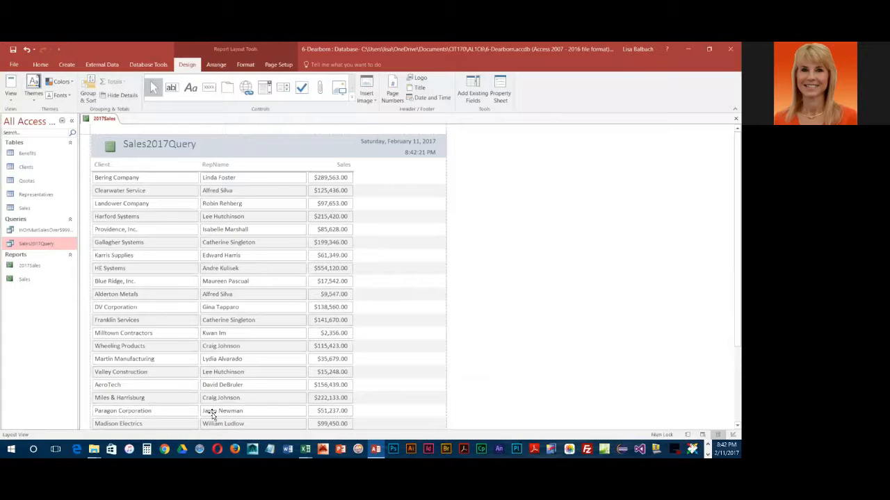
Step: Move the RepName column, heading and records together, in front of the Client column
left_click(237, 165)
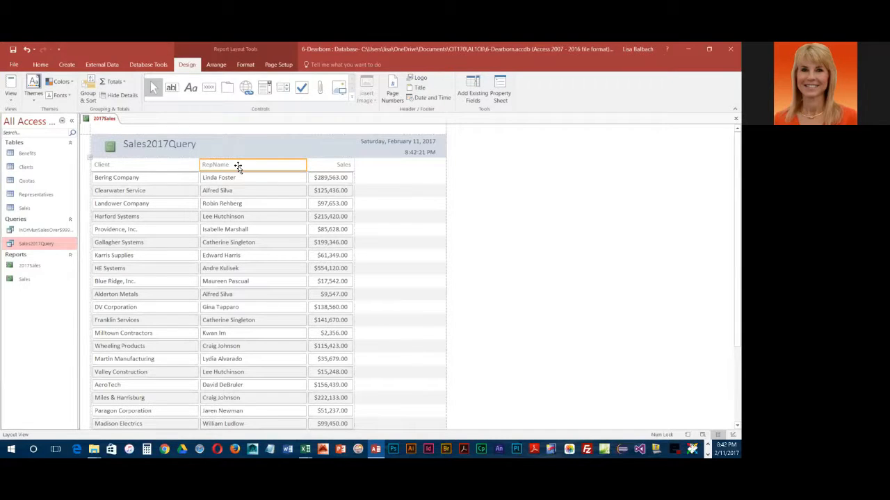
left_click(234, 179, "ctrl")
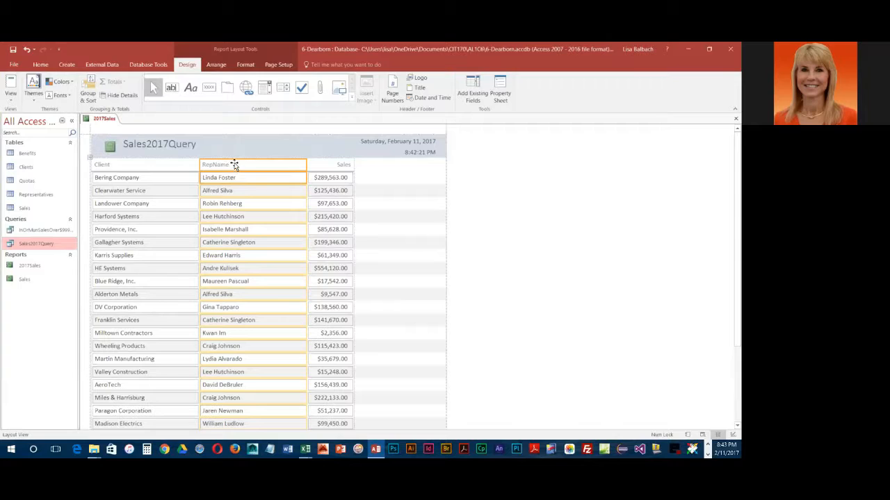
left_click(221, 206)
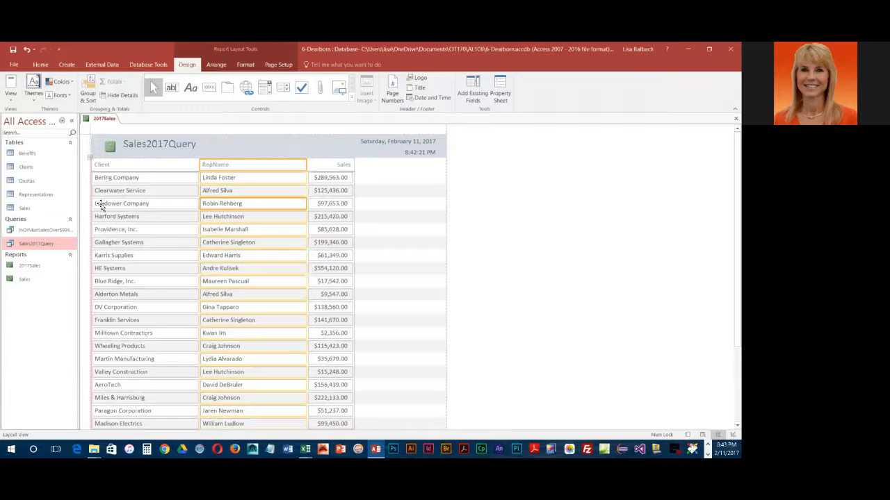
left_click_drag(100, 205, 100, 206)
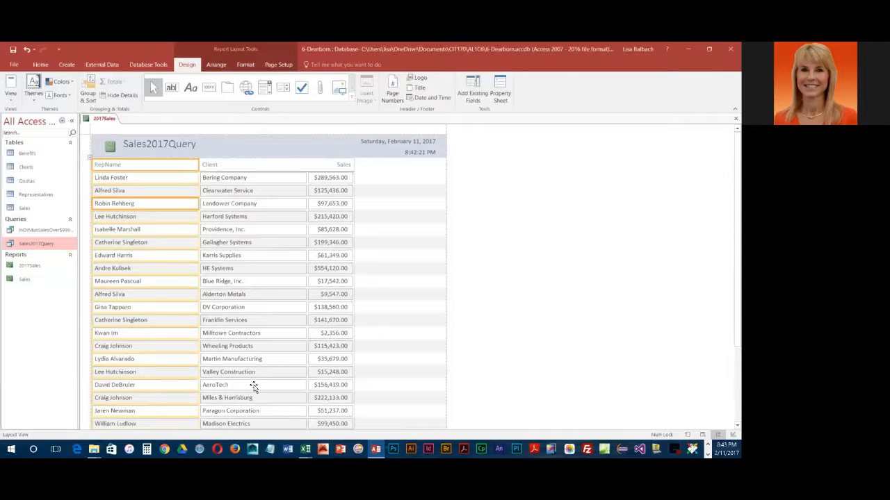
Step: Sort the report records by the Sales column in descending order
left_click(335, 179)
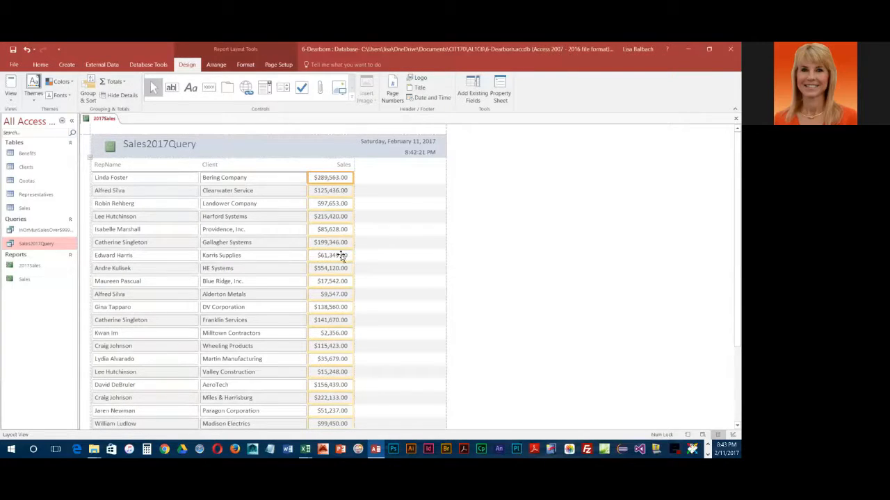
left_click(39, 65)
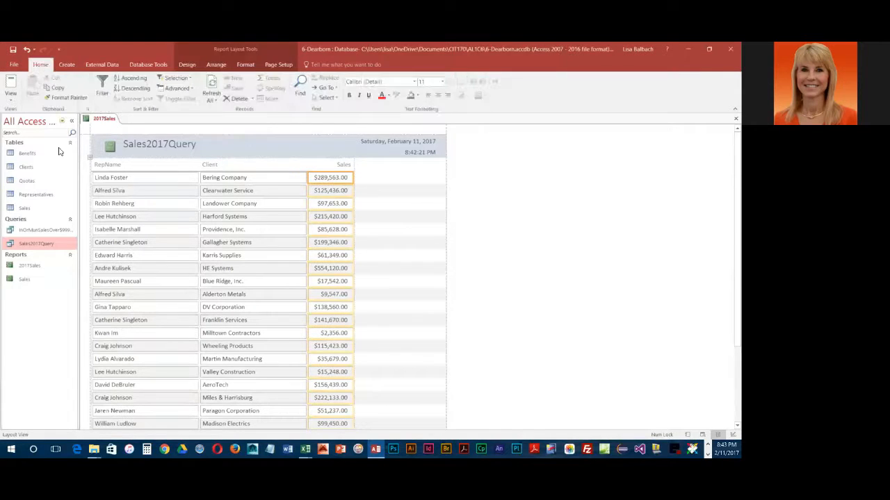
left_click(141, 90)
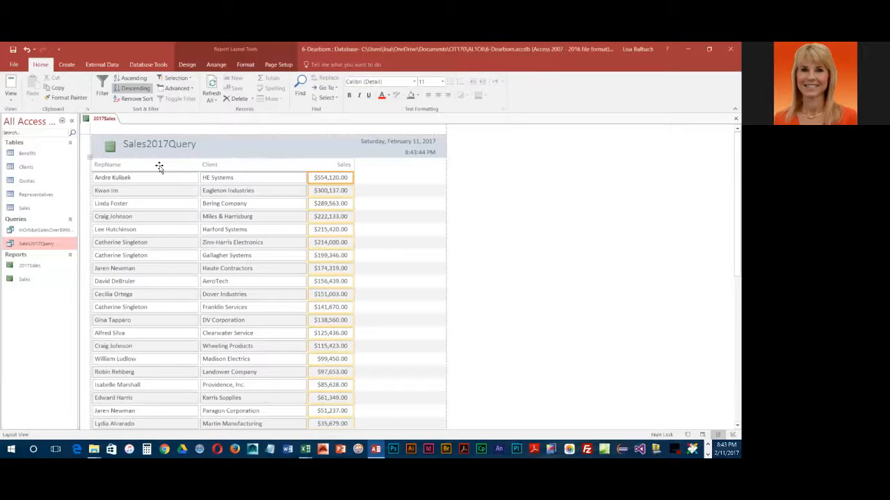
Step: Change the RepName column heading to Representative
left_click(108, 165)
left_click(108, 165)
left_click_drag(104, 164, 136, 164)
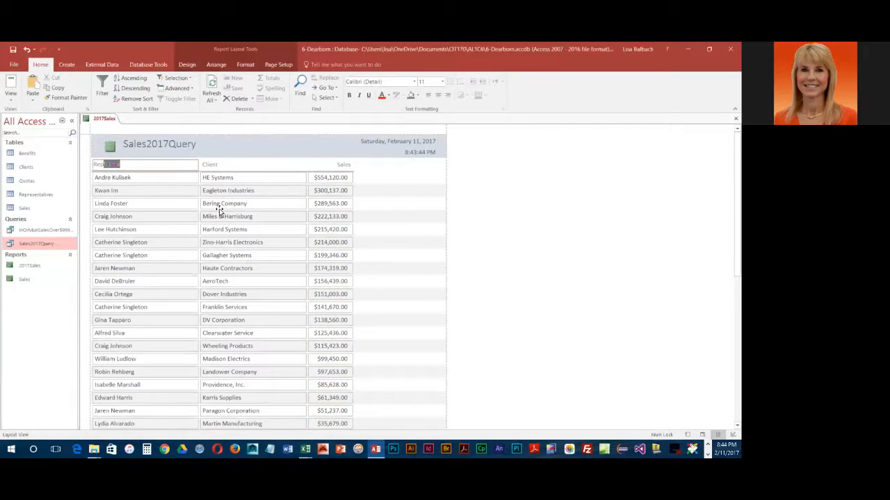
type("resentative")
key("Return")
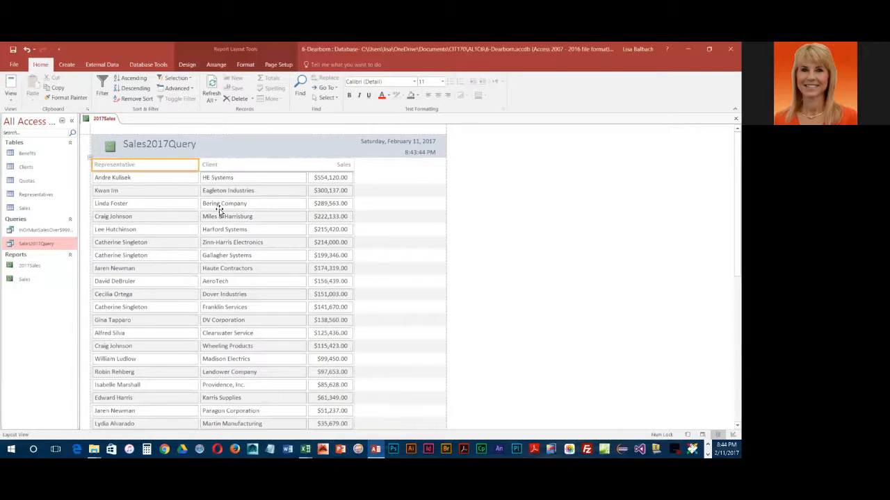
Step: Change the Sales column heading to Sales 2017
left_click(341, 164)
double_click(350, 165)
type("Sales 2017")
key("Return")
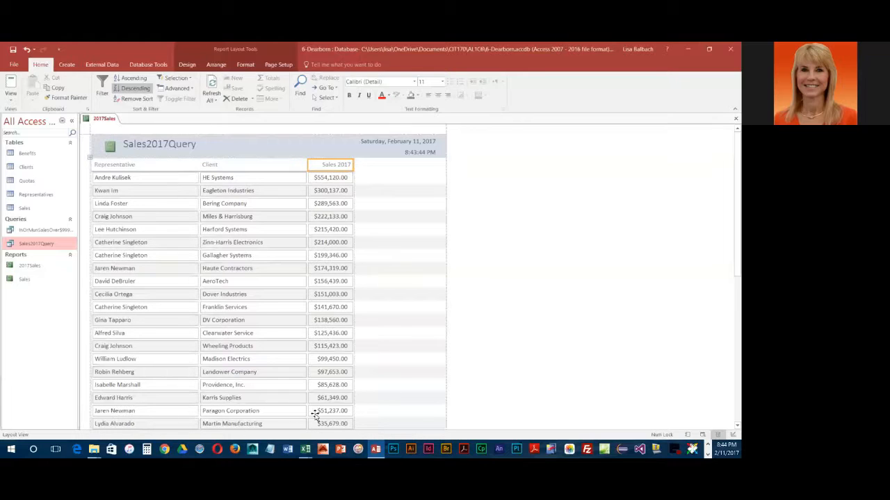
Step: Select the entire column layout and shift it to the right so the three columns sit centered under the report header
left_click(153, 177)
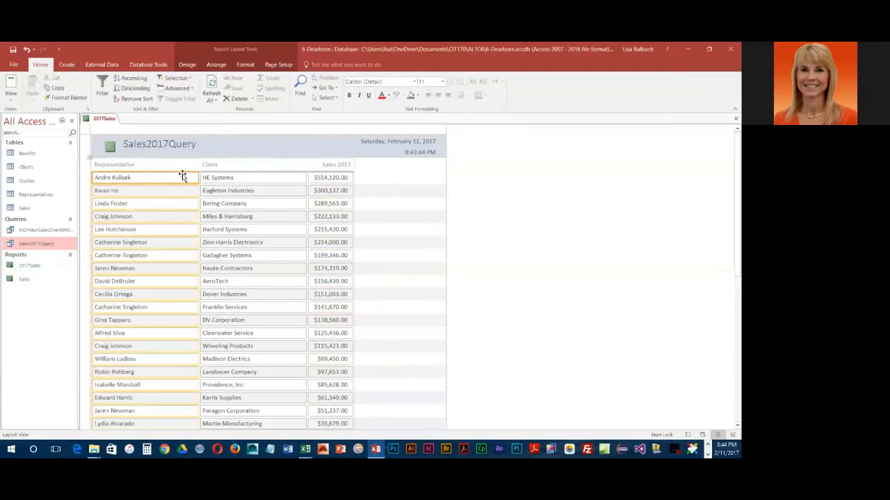
left_click(89, 158)
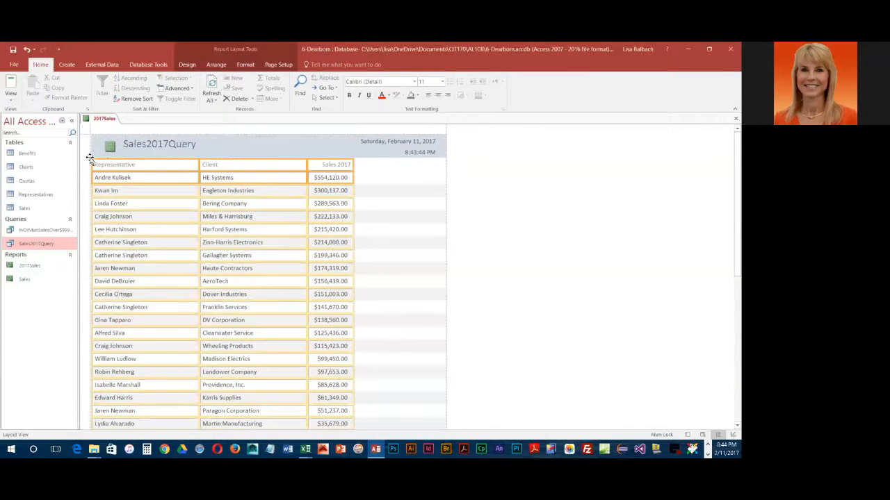
left_click_drag(90, 159, 132, 164)
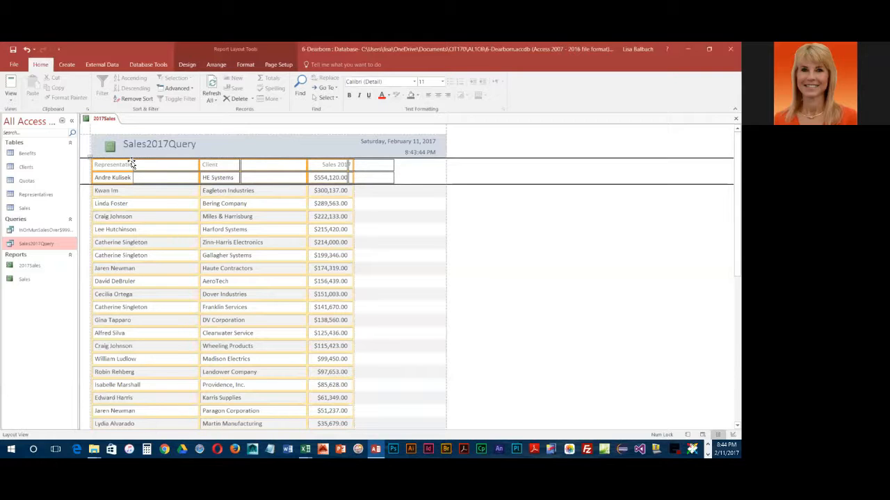
left_click_drag(132, 164, 132, 164)
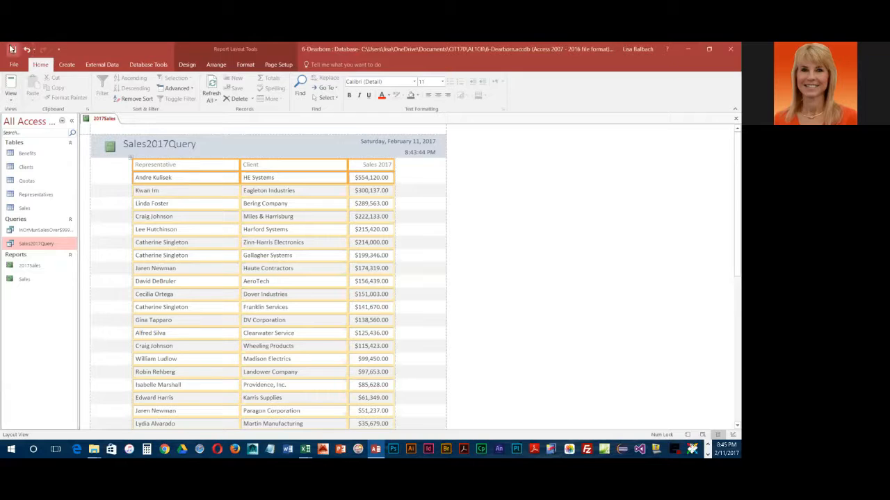
Step: Show the 2017Sales report in Print Preview and look through the whole page
left_click(11, 102)
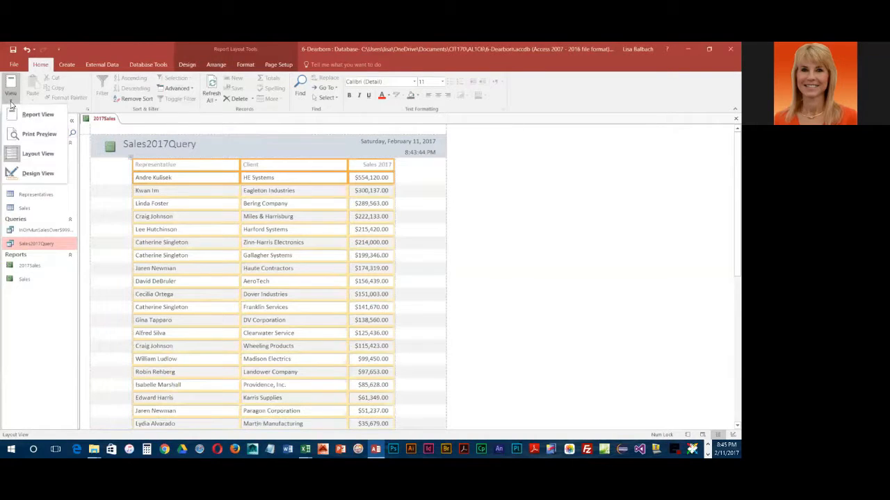
left_click(15, 133)
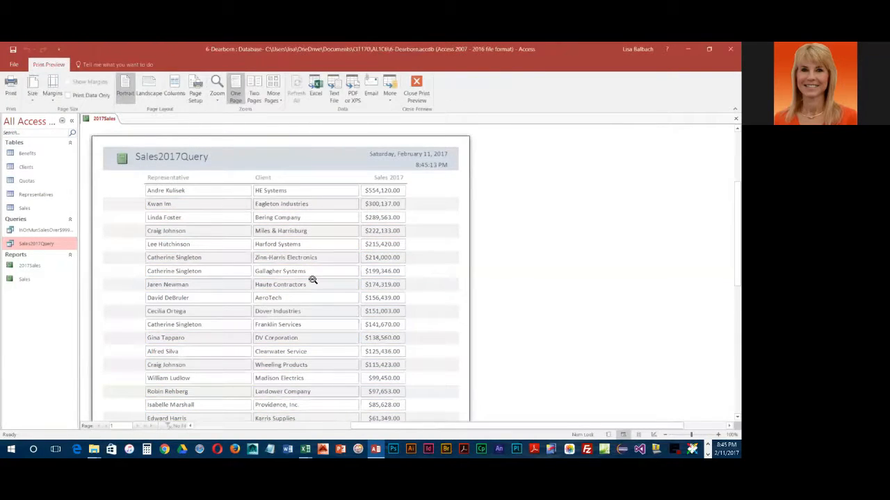
scroll(322, 306, "down", 5)
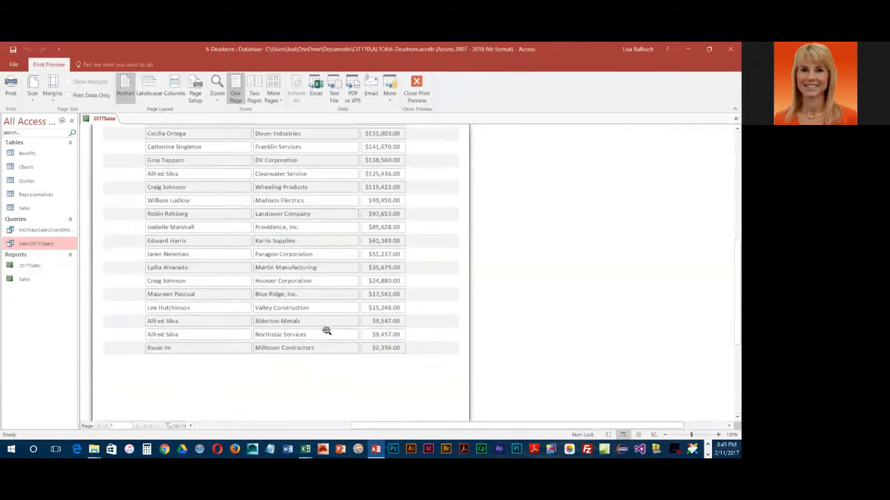
scroll(326, 331, "down", 1)
scroll(325, 332, "up", 6)
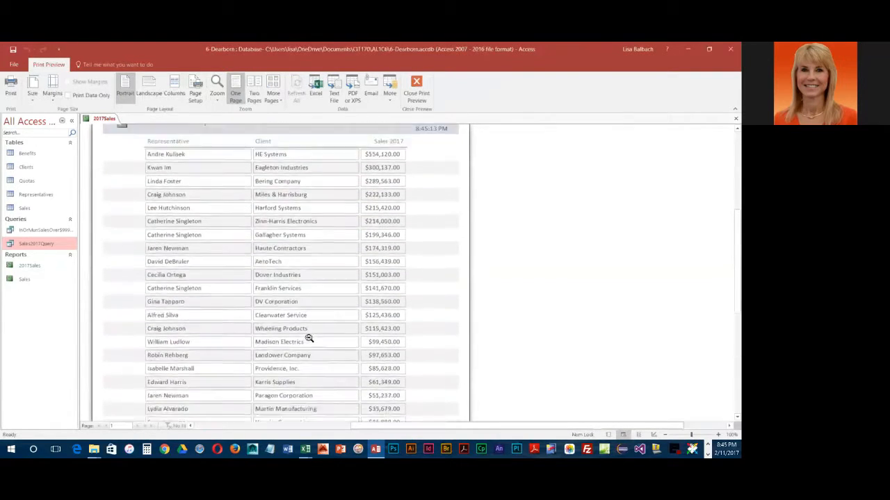
Step: Examine the preview in two-page display and at 200% zoom, alternating between full page and close-up, and close the preview
left_click(256, 93)
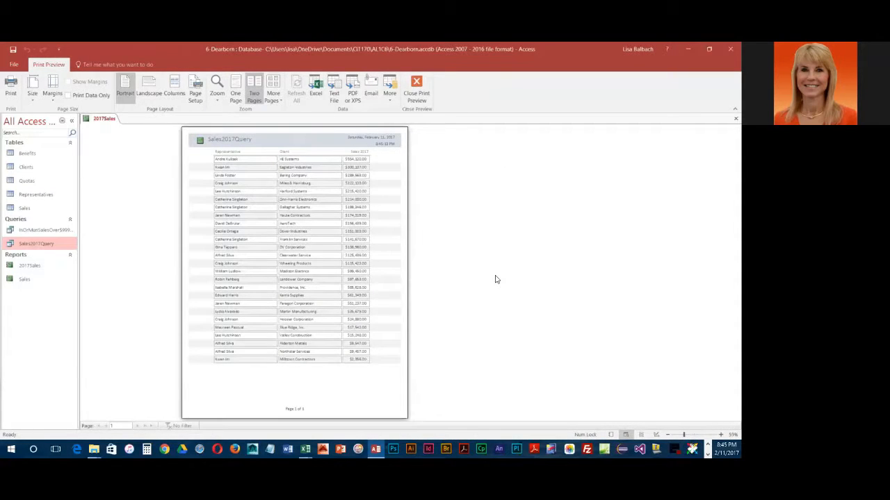
left_click(218, 101)
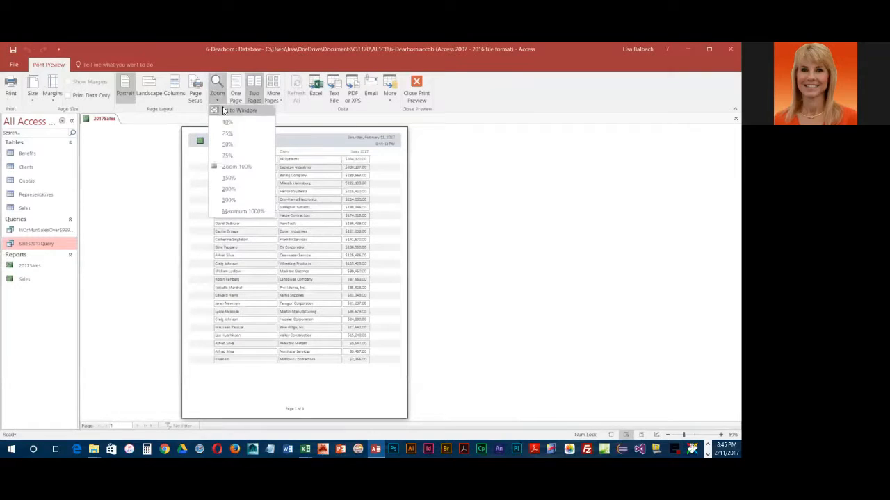
left_click(229, 188)
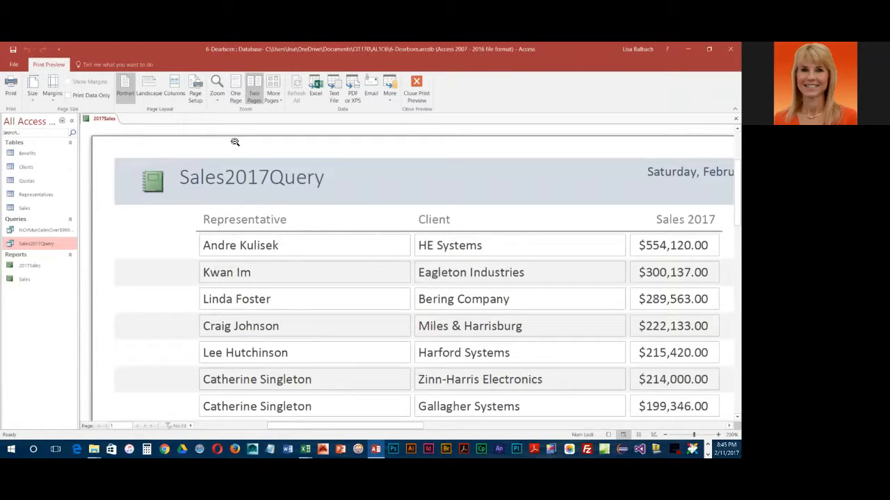
left_click(367, 276)
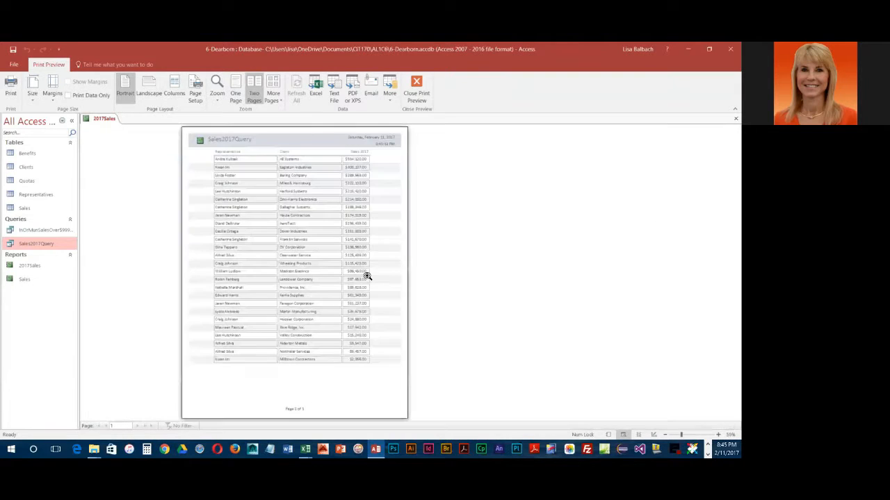
left_click(324, 256)
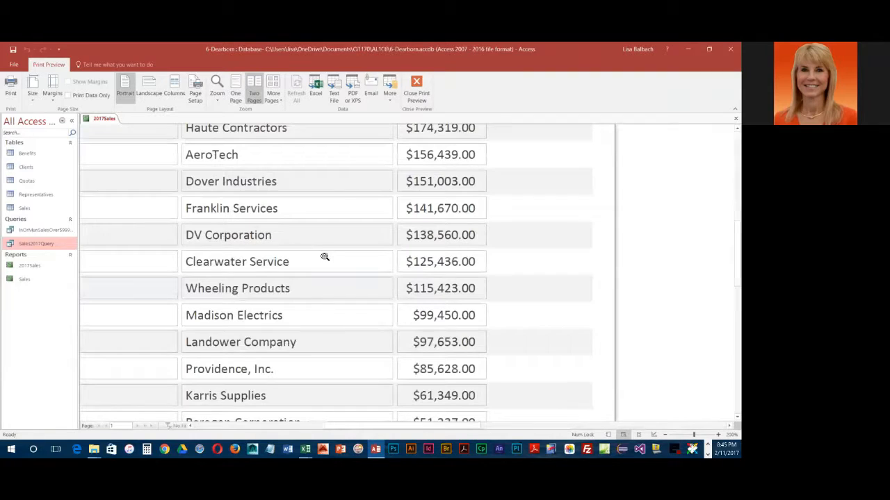
left_click(185, 260)
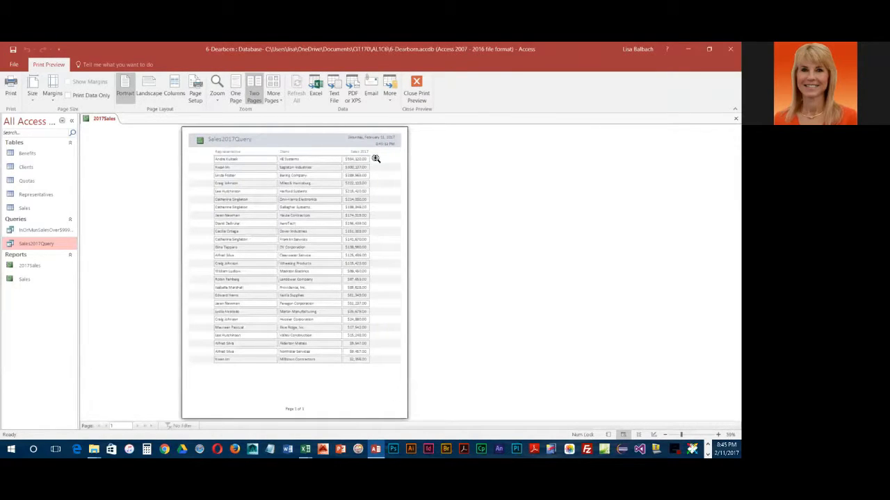
left_click(352, 251)
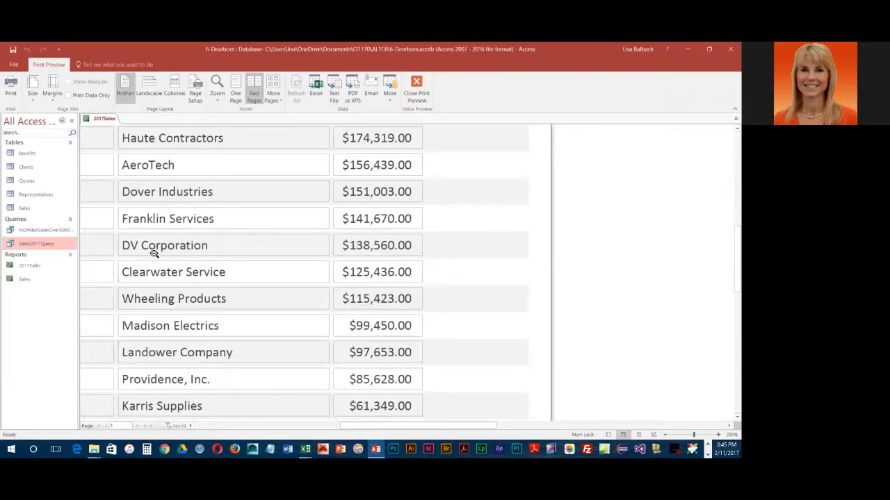
left_click(411, 93)
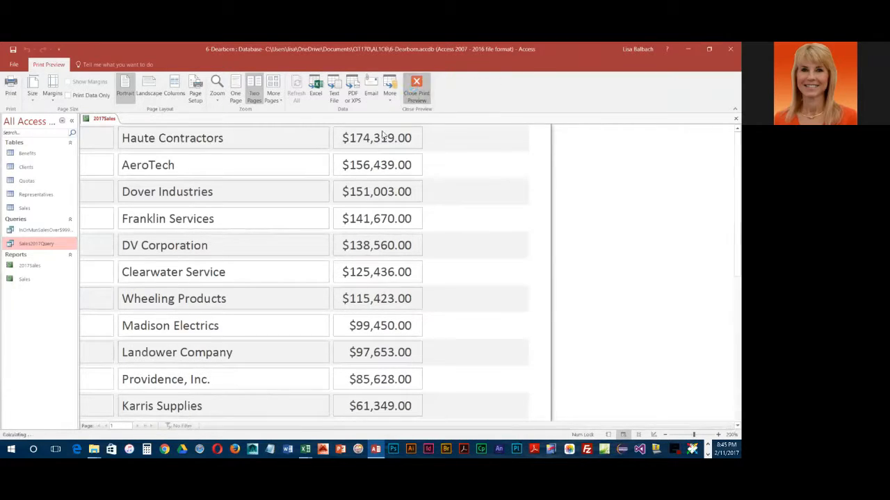
Step: Save the 2017Sales report and close it
left_click(12, 53)
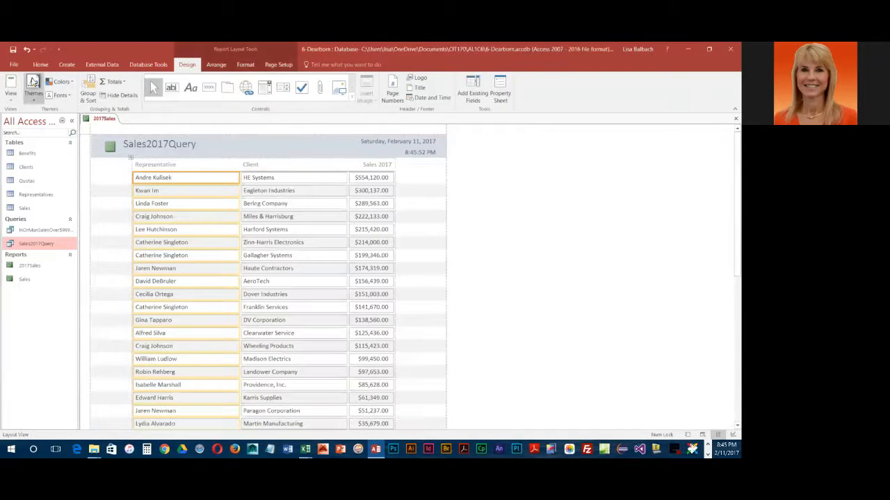
right_click(108, 119)
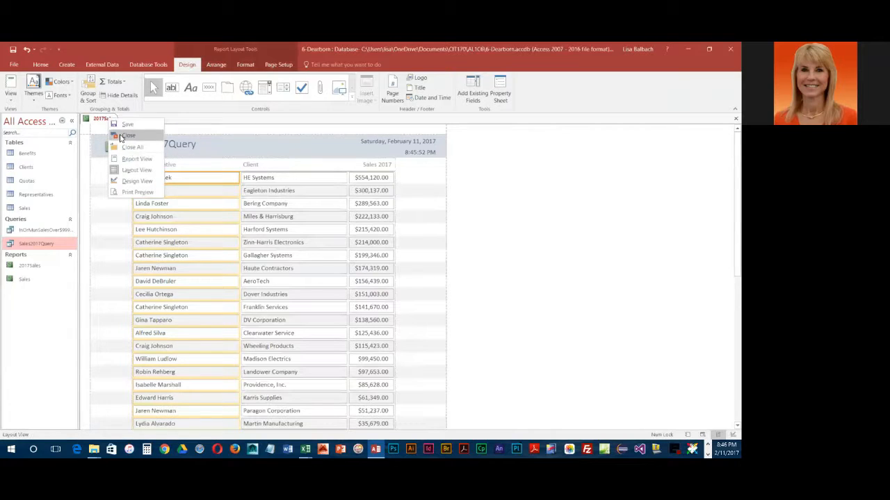
left_click(122, 137)
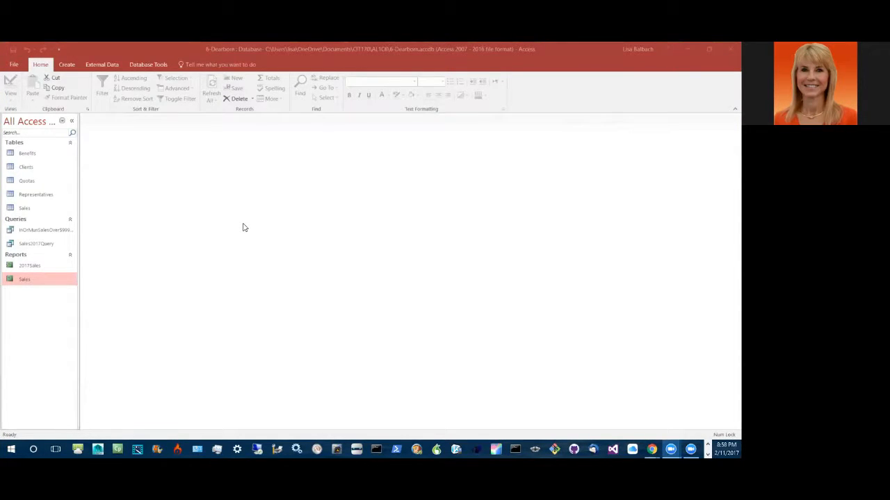
Step: Create a new report based on the Representatives table
left_click(35, 196)
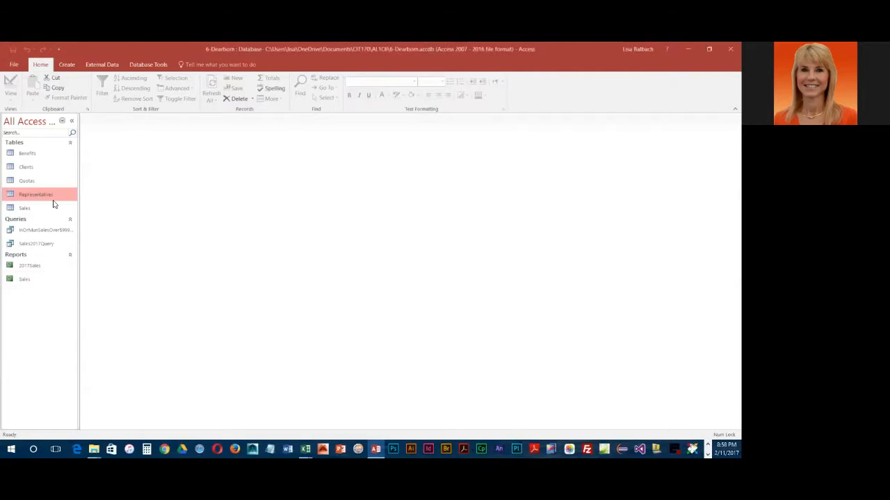
left_click(66, 64)
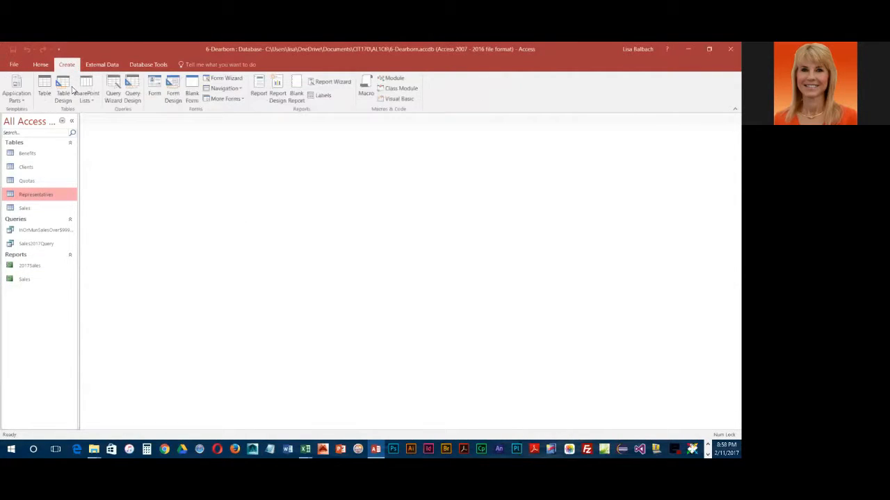
left_click(259, 94)
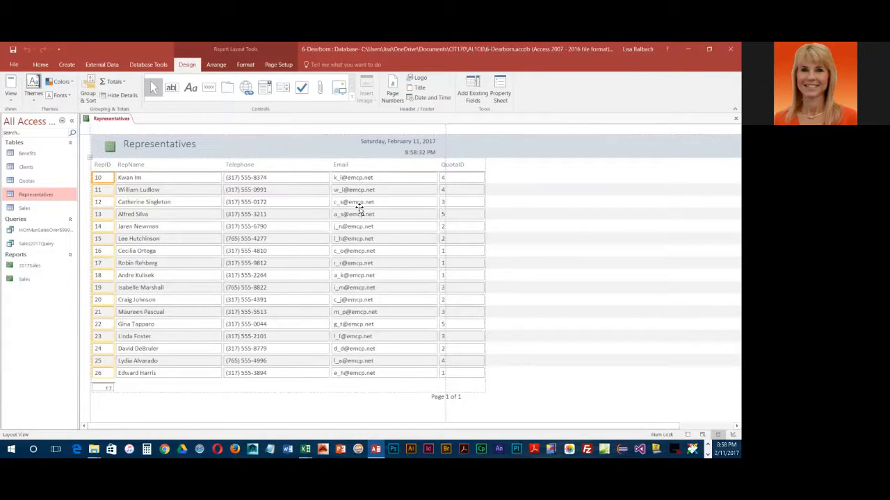
Step: Narrow the RepName and Telephone columns of the Representatives report to just fit their contents
left_click(163, 166)
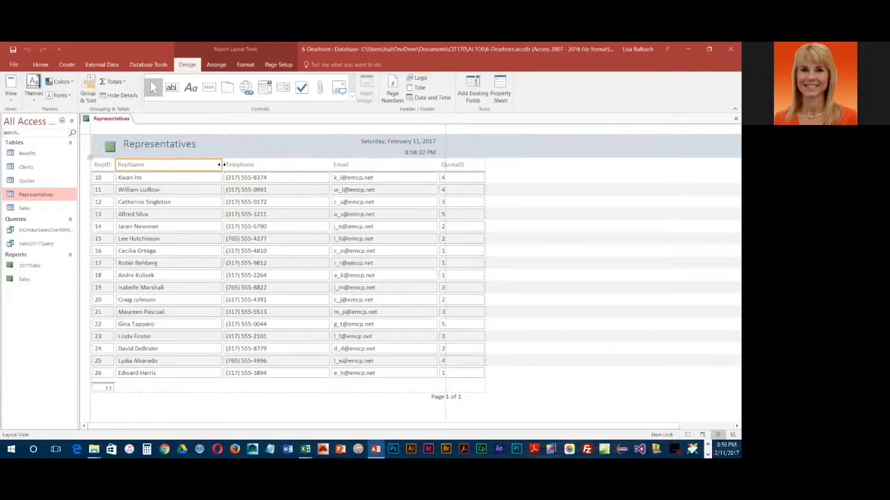
left_click_drag(220, 164, 197, 167)
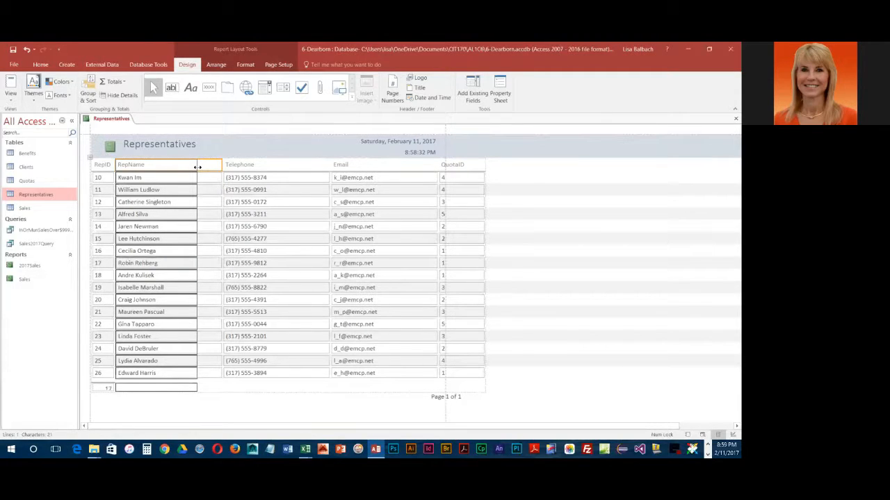
left_click_drag(197, 167, 179, 167)
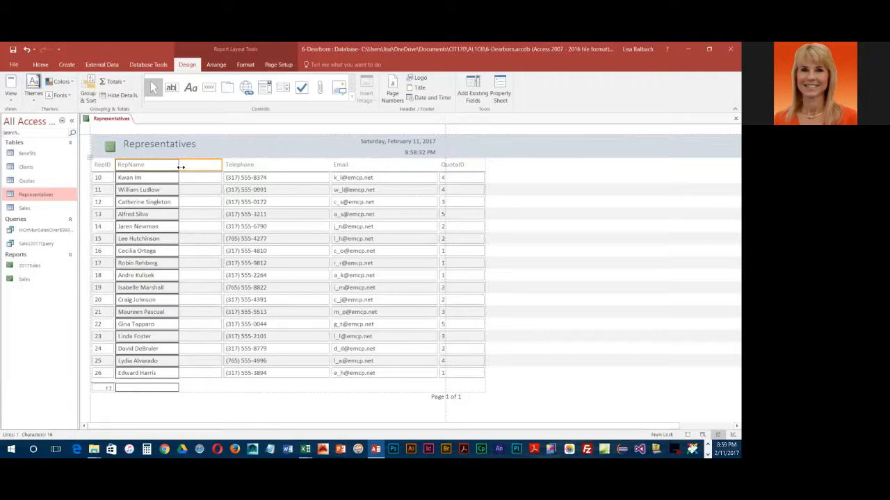
left_click_drag(180, 167, 180, 167)
left_click(265, 164)
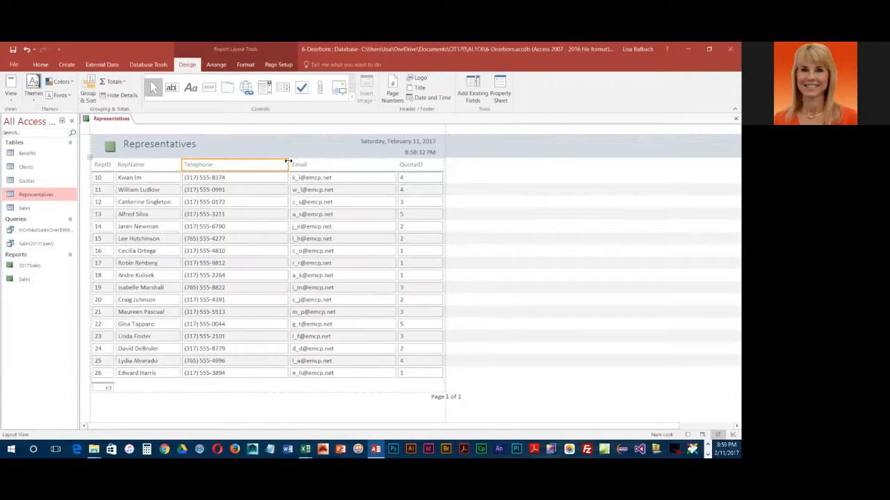
left_click_drag(288, 161, 228, 177)
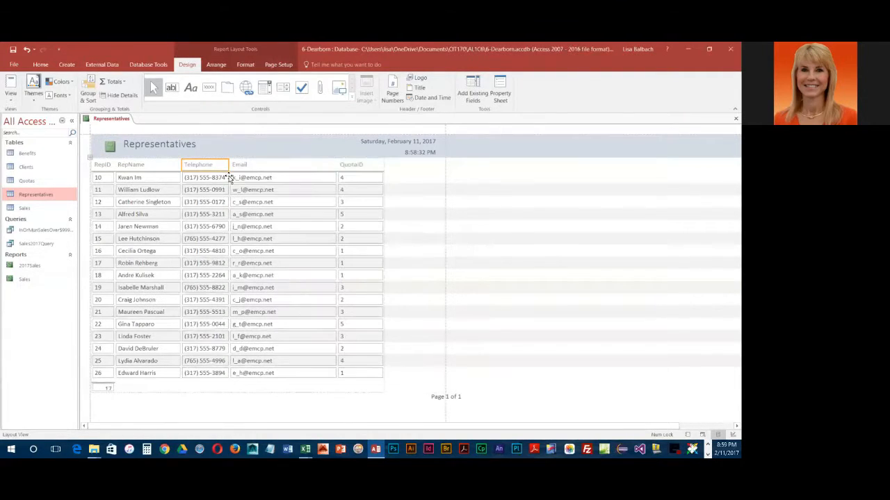
Step: Narrow the Email column to just fit the addresses, undoing any accidental move of its heading
left_click(299, 166)
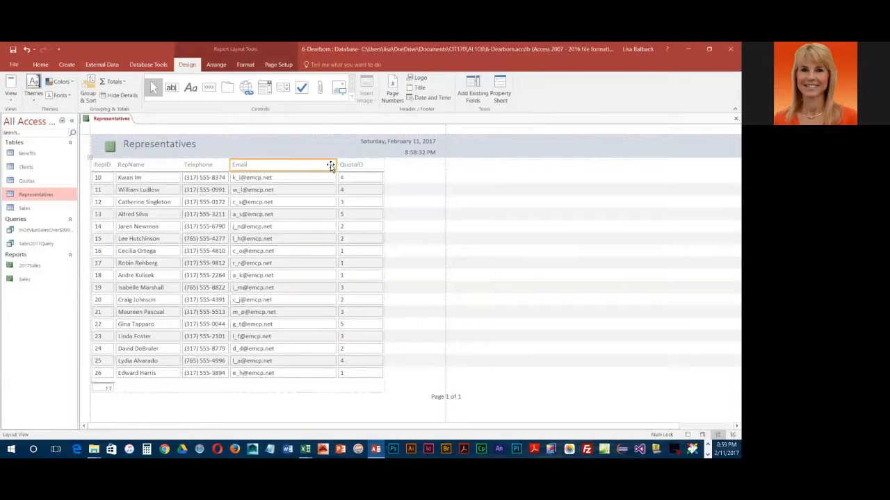
mouse_move(327, 165)
left_mouse_down()
mouse_move(274, 174)
mouse_move(325, 167)
left_mouse_up()
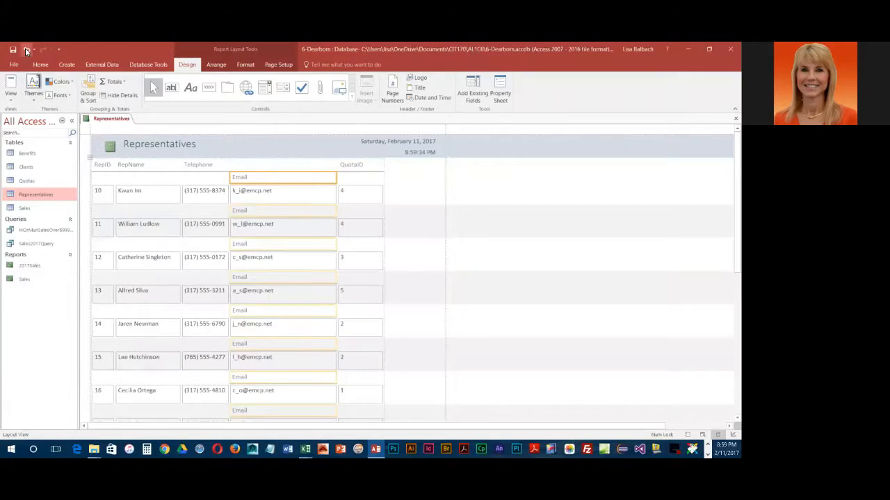
left_click(27, 50)
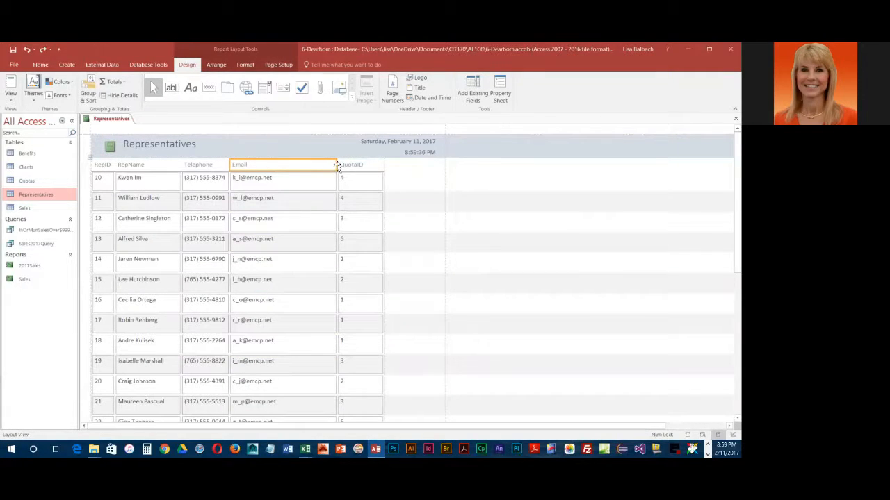
left_click_drag(335, 165, 285, 169)
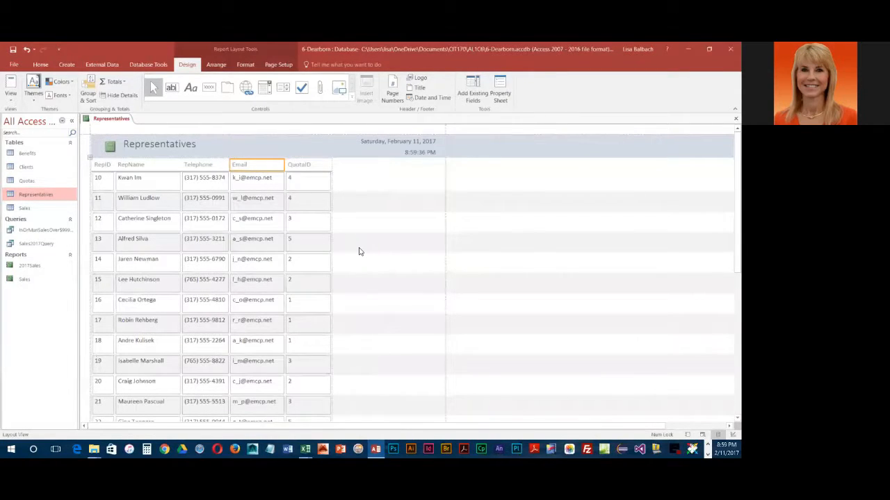
Step: Set the width of the QuotaID column to 0.8" in its properties
left_click(303, 172)
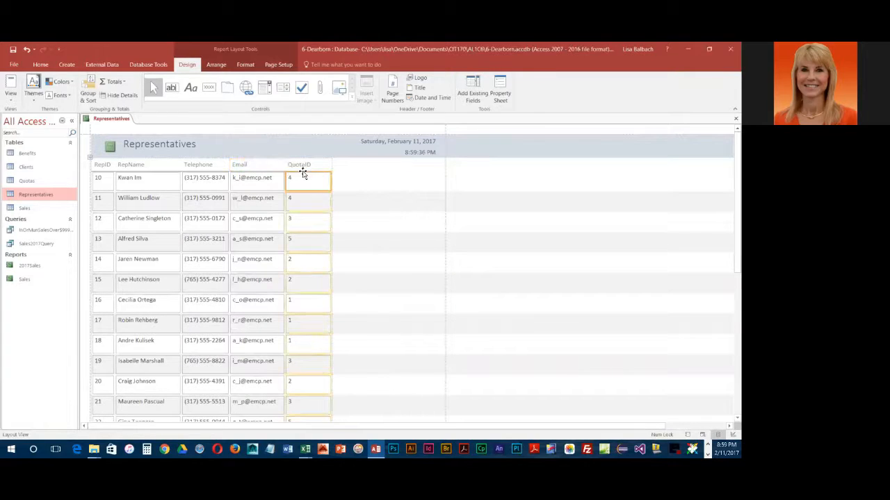
left_click(311, 167)
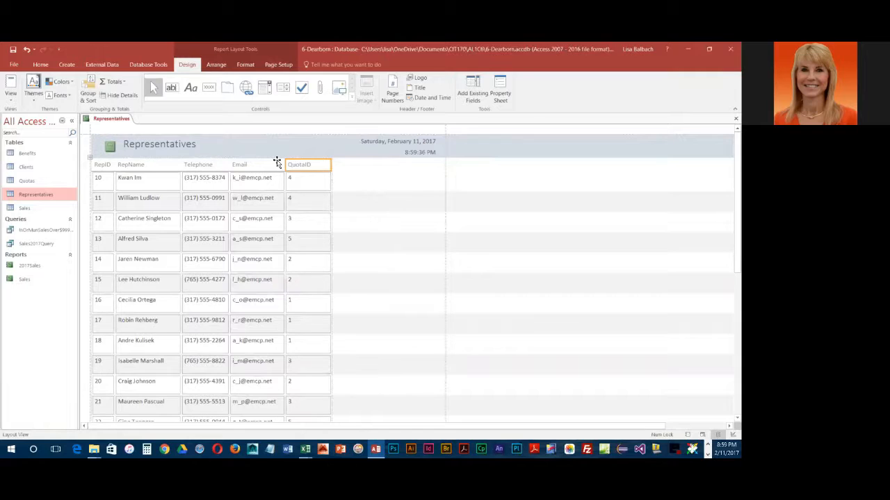
left_click(500, 95)
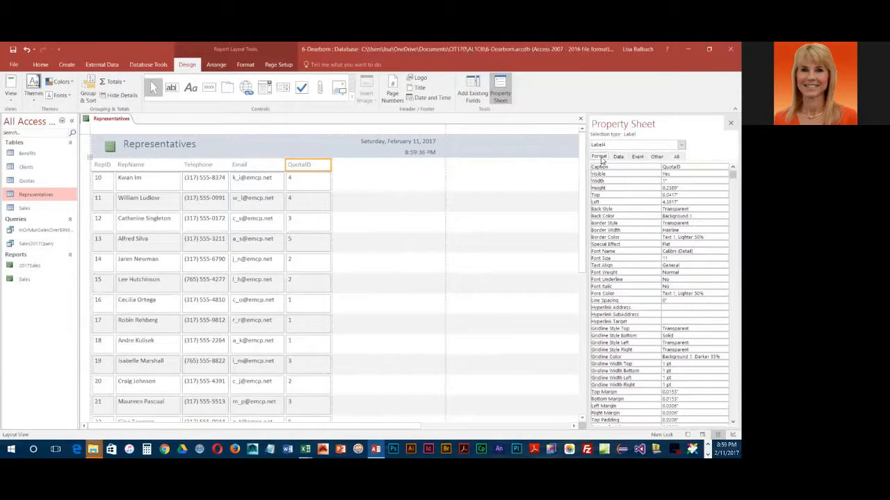
left_click(648, 181)
type(".8")
key("Return")
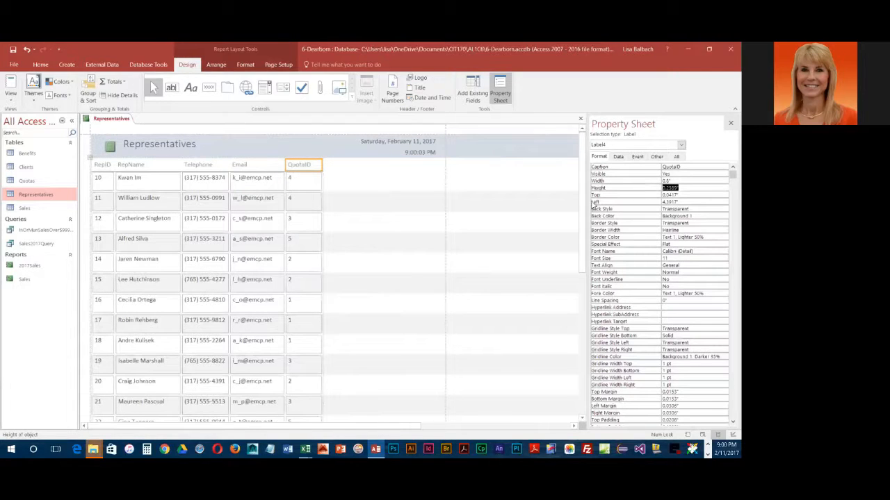
Step: Set the report title control to 2" wide and 0.6" high, and close its properties
left_click(171, 143)
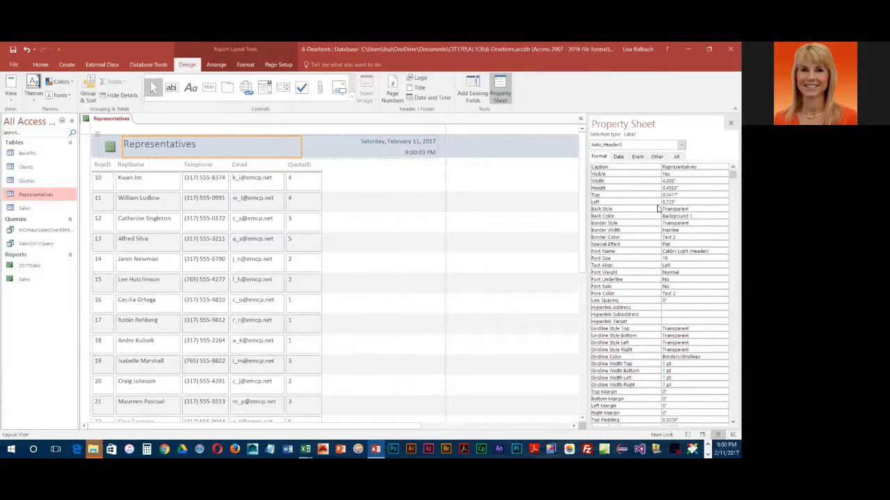
left_click(645, 180)
type("2")
left_click(646, 186)
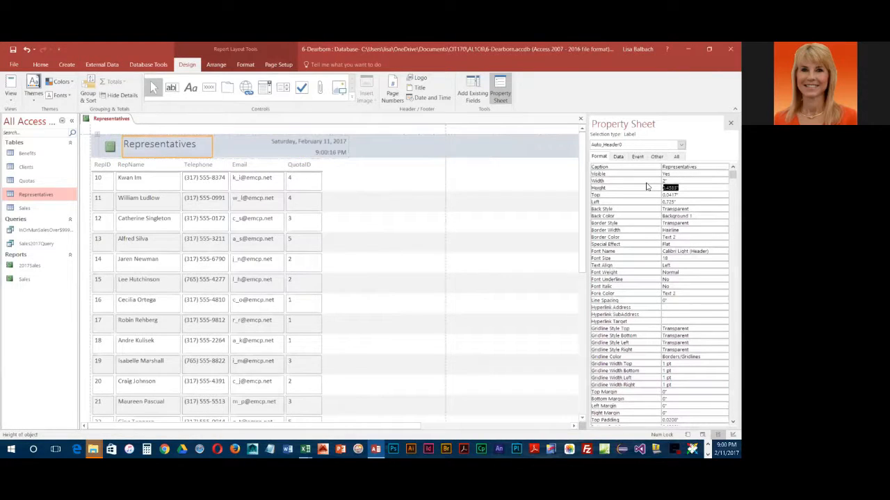
key("BackSpace")
type(".6")
key("Return")
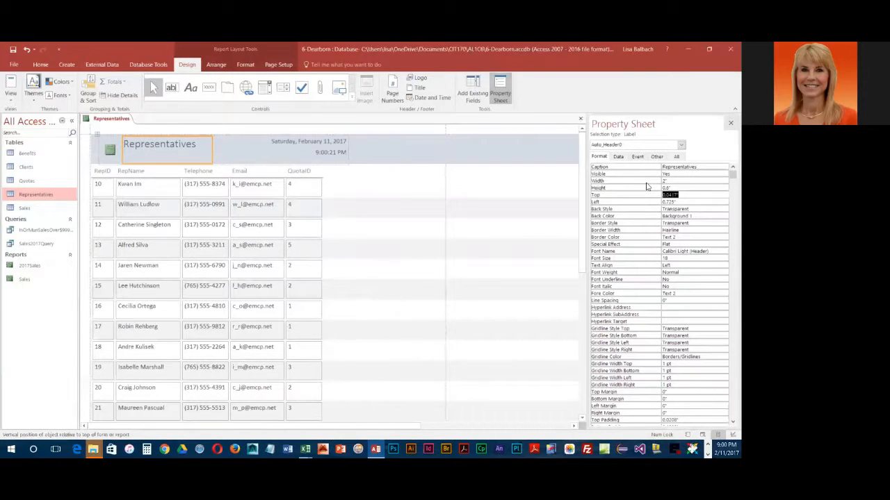
left_click(729, 125)
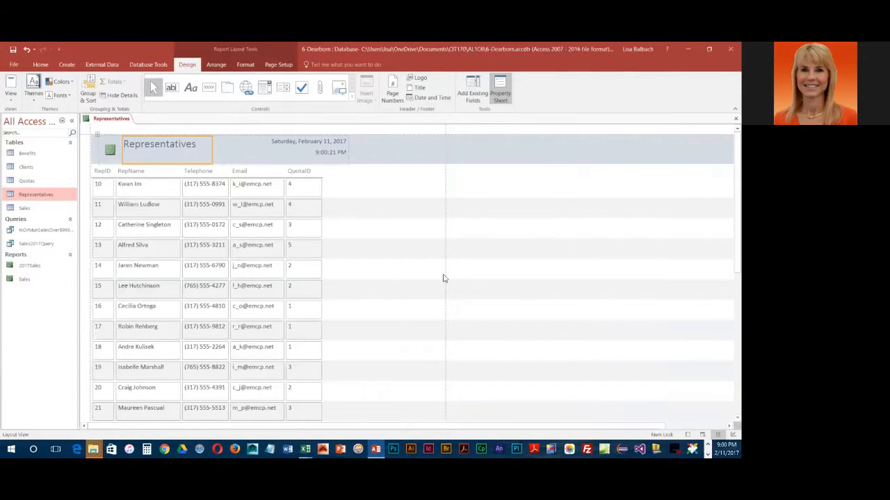
left_click(208, 183)
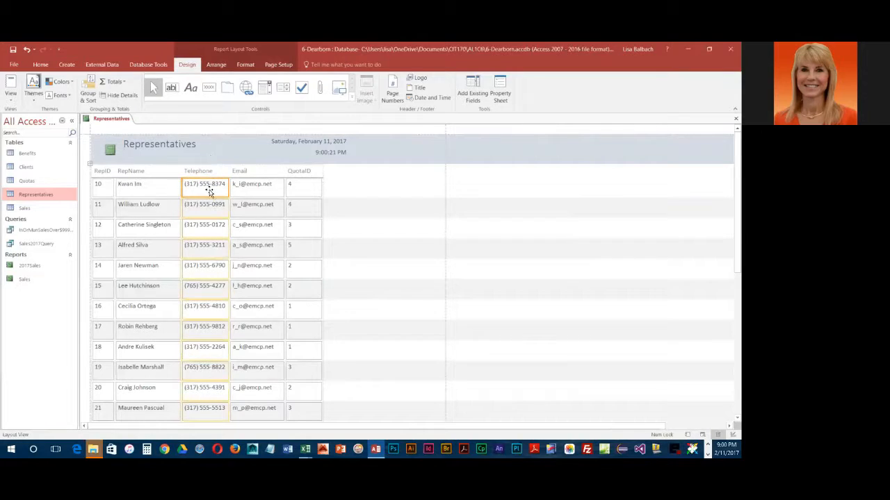
left_click(202, 171)
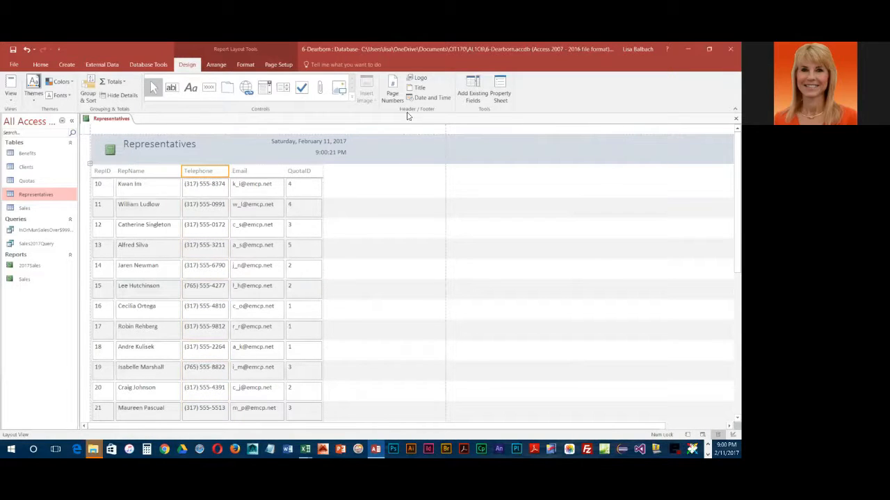
left_click(500, 90)
Step: Set up a Find for the value 2 in the report, matching the Whole Field
left_click(40, 64)
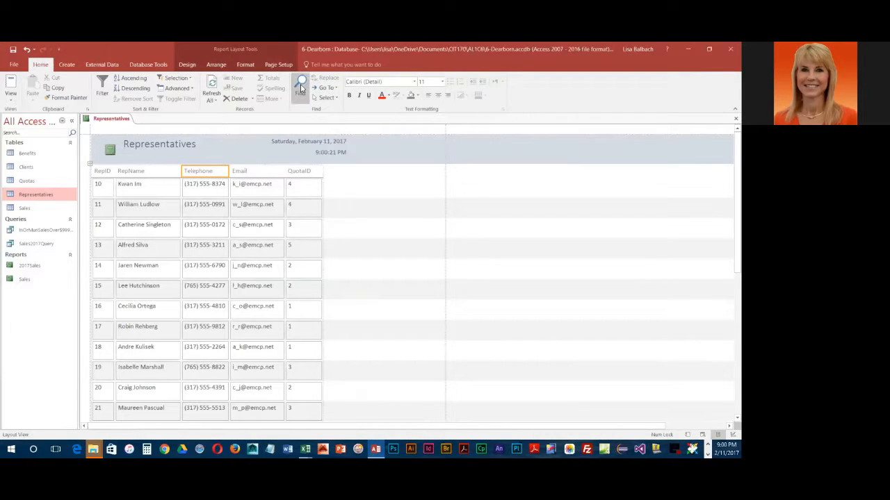
key("ctrl+f")
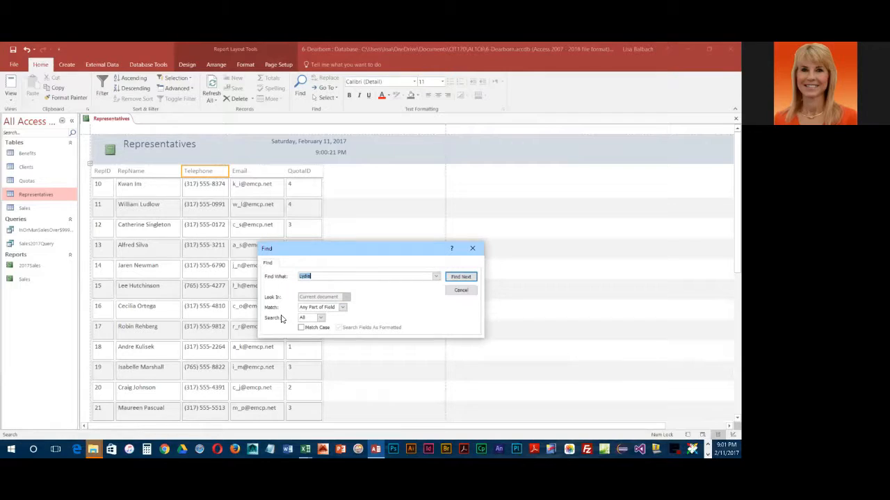
type("2")
left_click(342, 307)
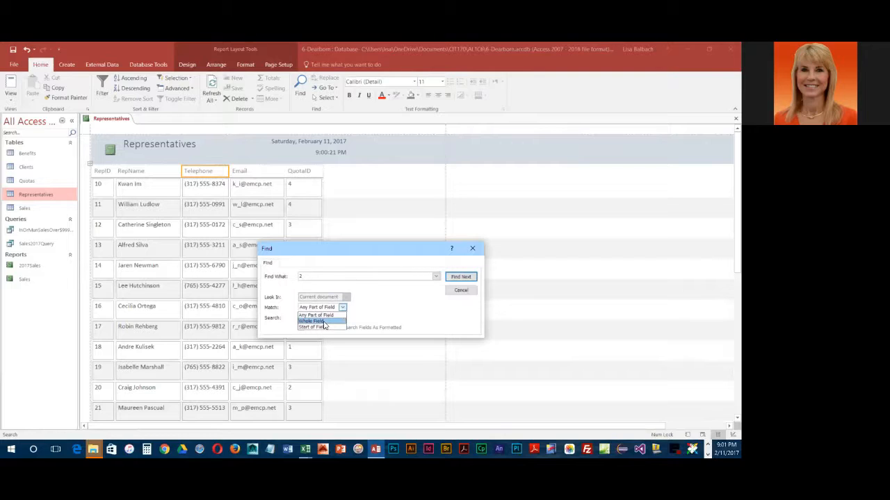
left_click(312, 321)
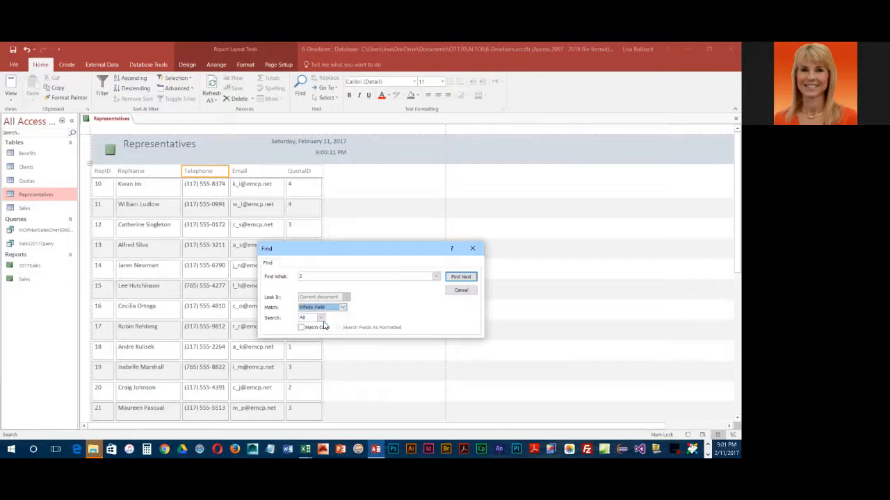
Step: Run the search for 2 repeatedly, restarting from the RepID column, and close the search
left_click(105, 190)
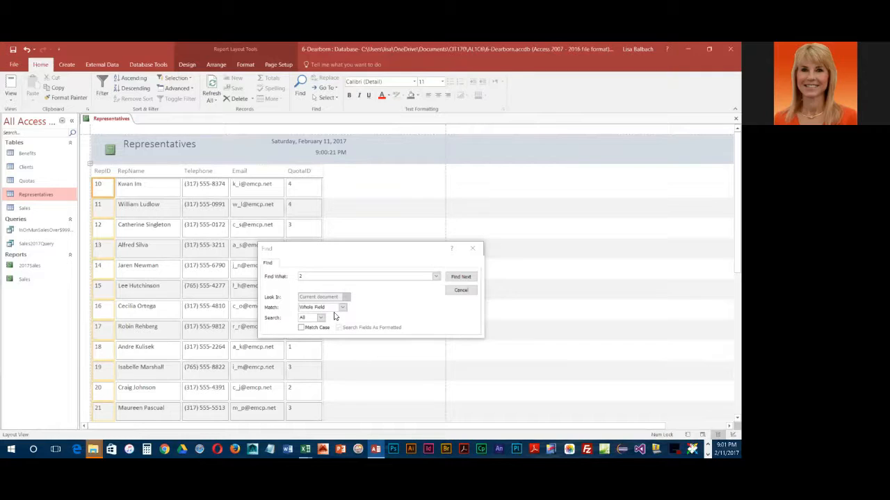
left_click(467, 278)
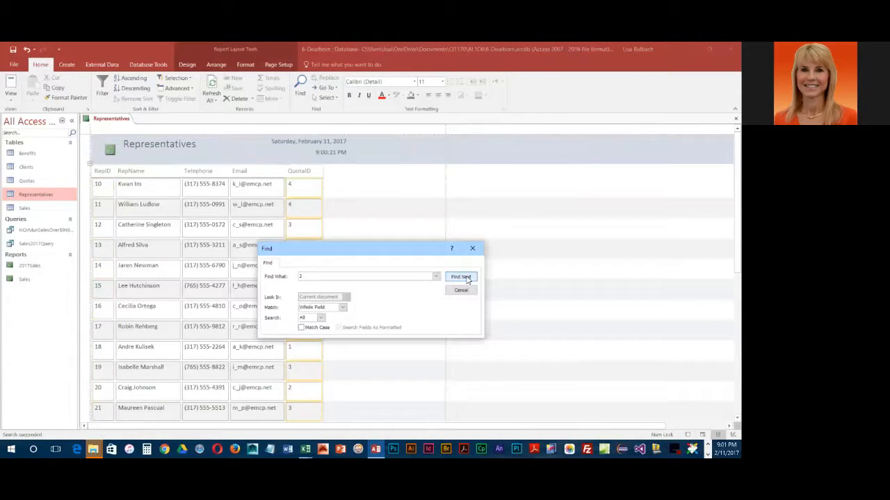
left_click(461, 277)
left_click(101, 187)
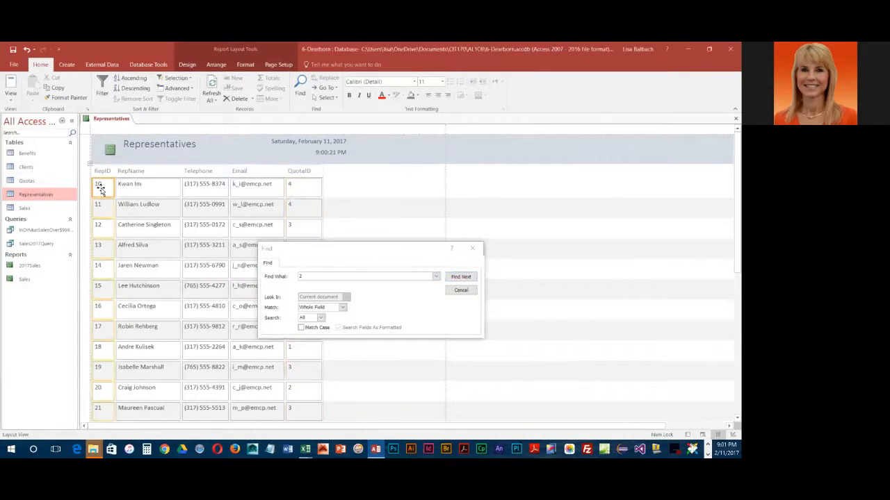
left_click(461, 277)
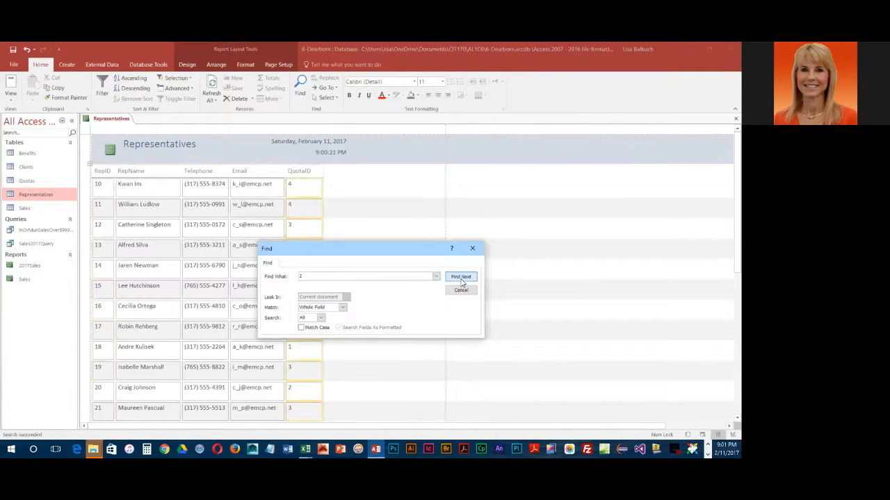
left_click(98, 187)
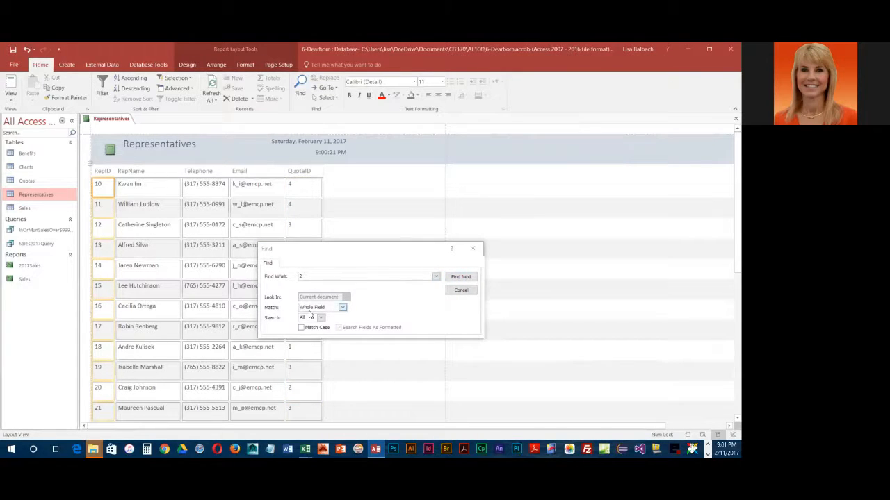
left_click(461, 278)
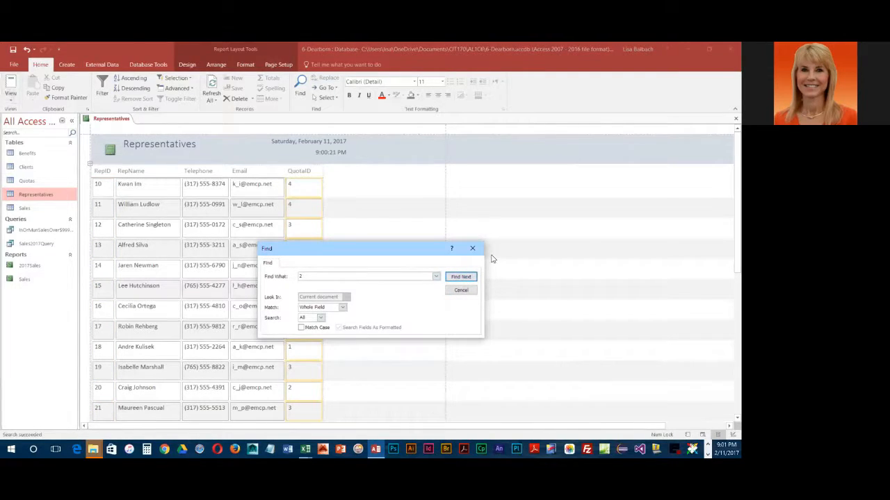
left_click(460, 291)
Step: Switch the report to Report View and search only the current RepID field for 2, matching the Whole Field
left_click(15, 100)
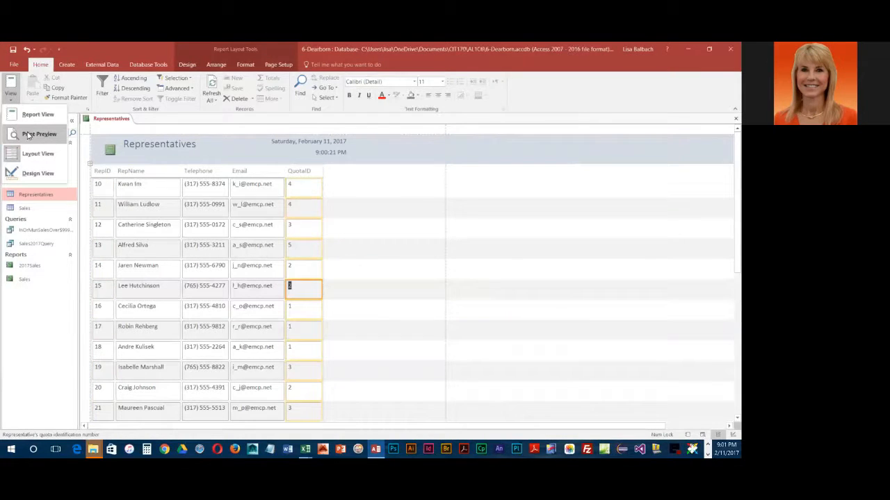
left_click(32, 114)
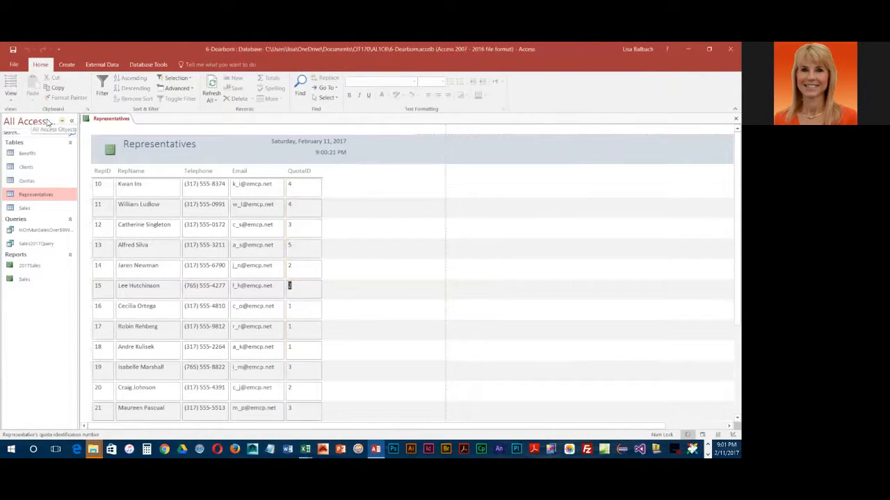
left_click(300, 91)
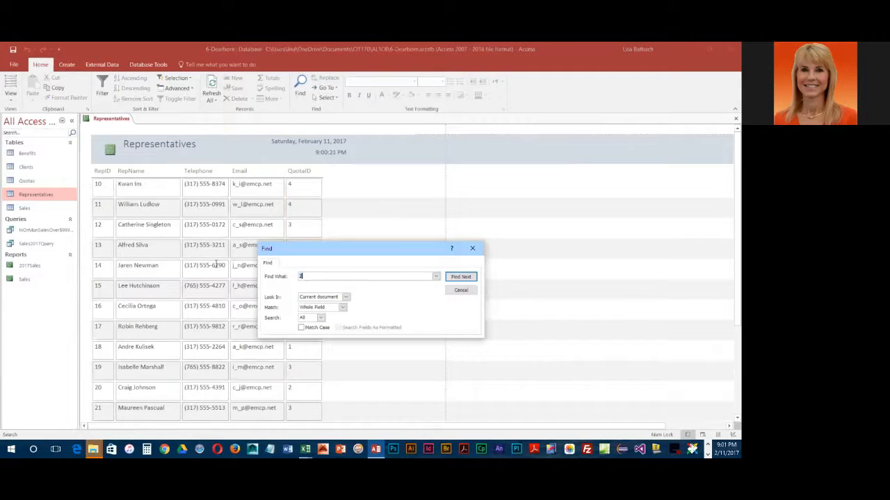
left_click(105, 195)
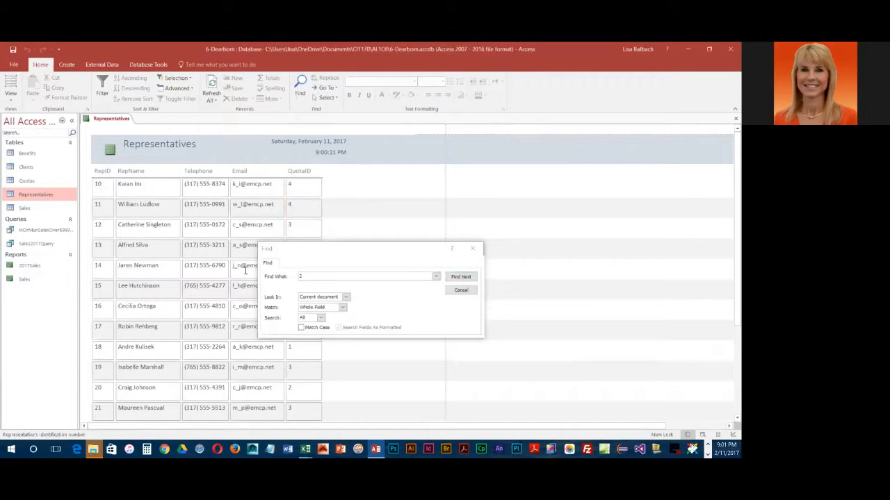
left_click(346, 299)
left_click(332, 304)
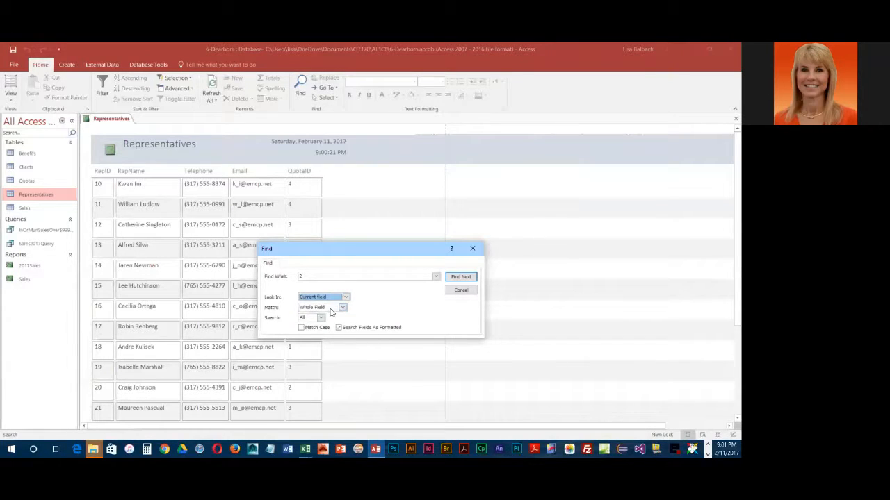
left_click(468, 278)
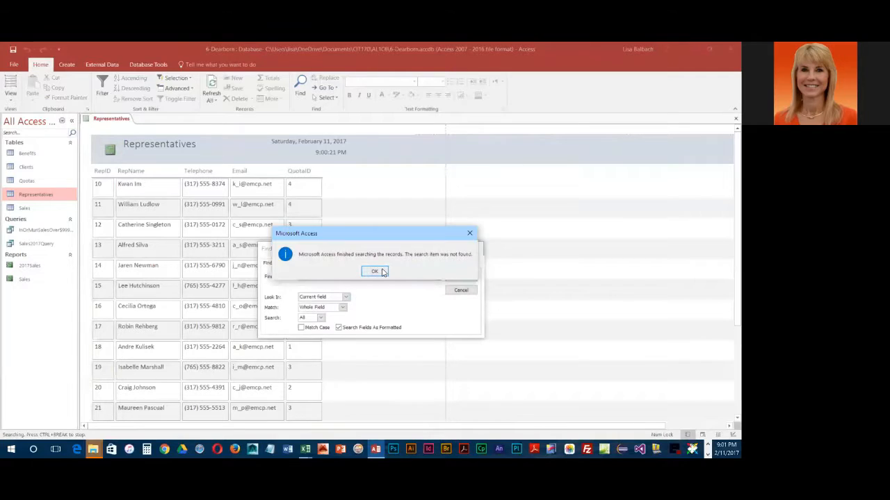
Step: Search the QuotaID column for 2 repeatedly with Whole Field matching, moving the Find dialog clear of the records and repeating the search once finished
left_click(375, 271)
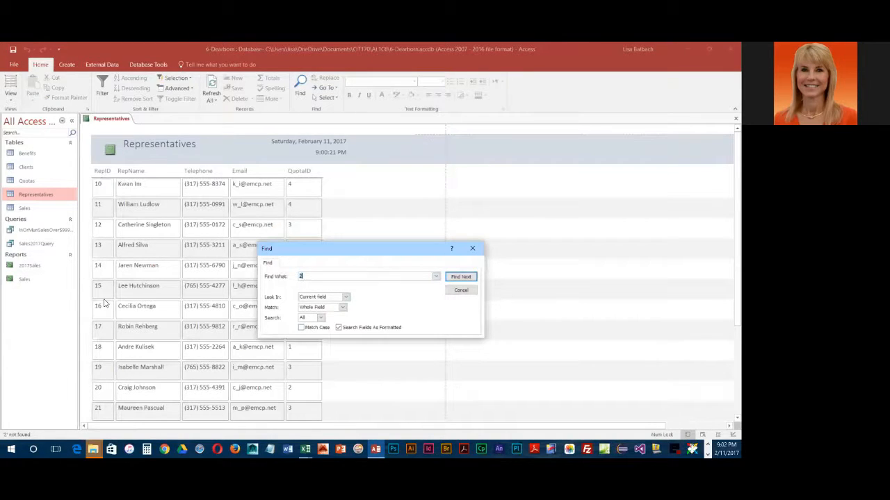
left_click(305, 187)
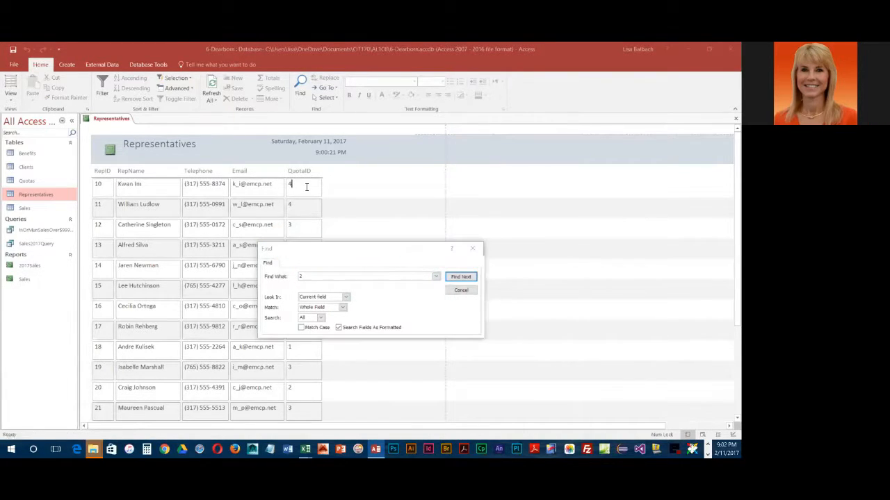
left_click(460, 277)
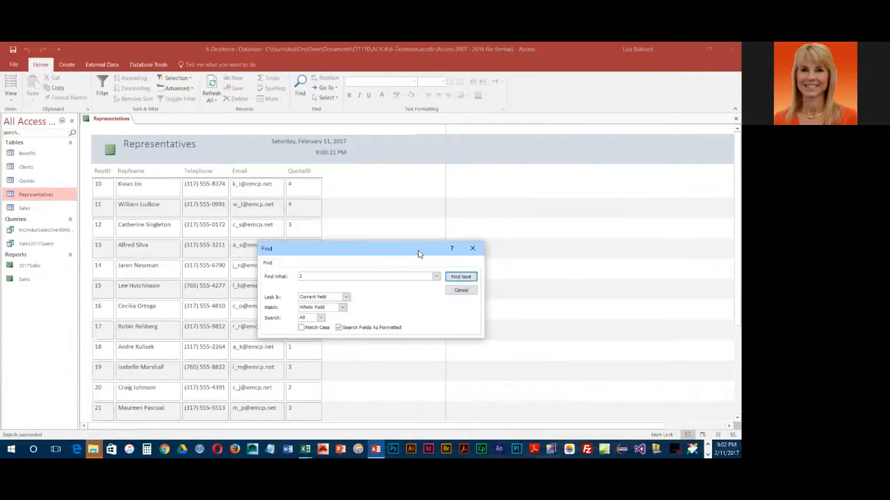
left_click_drag(418, 254, 599, 165)
left_click(642, 188)
left_click(642, 188)
left_click(642, 188)
left_click(642, 189)
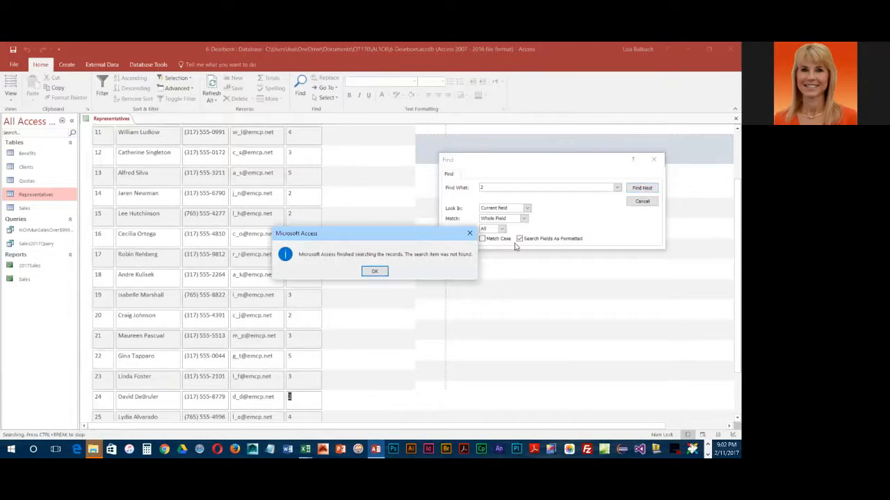
left_click(374, 271)
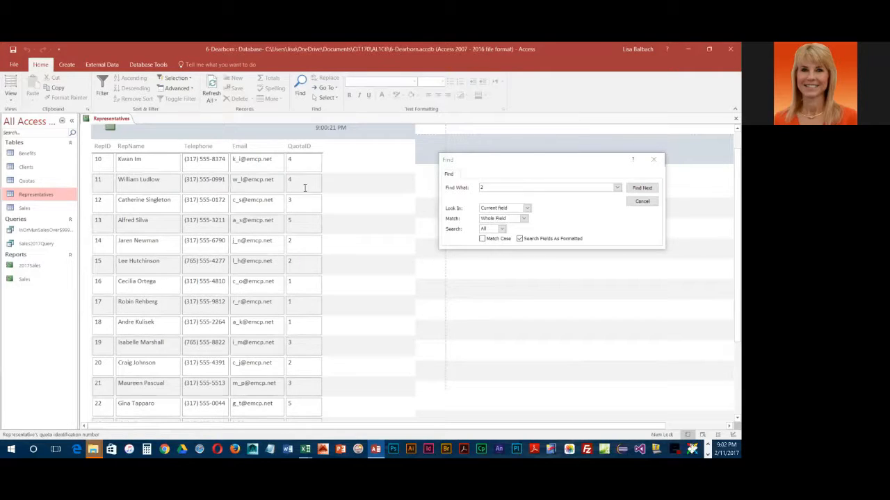
left_click(641, 188)
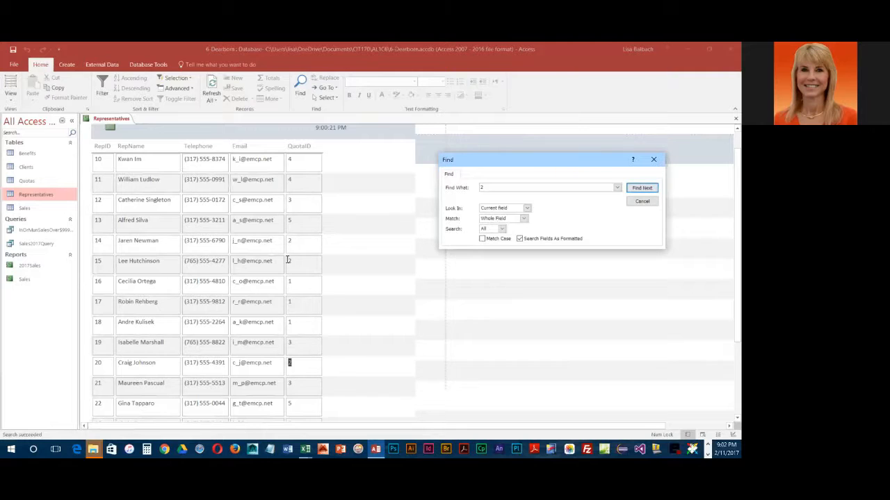
Step: Search the RepID column for 2 with matching set to Any Part of Field, stepping through successive matches
left_click(108, 159)
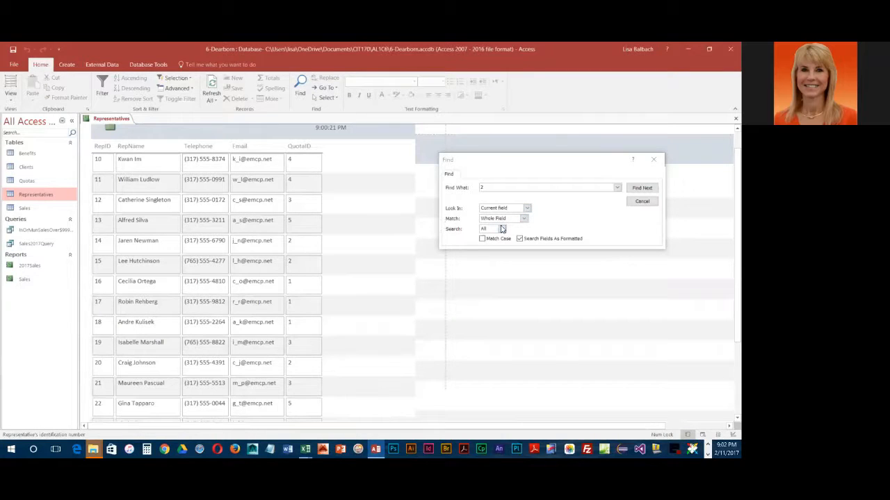
left_click(522, 219)
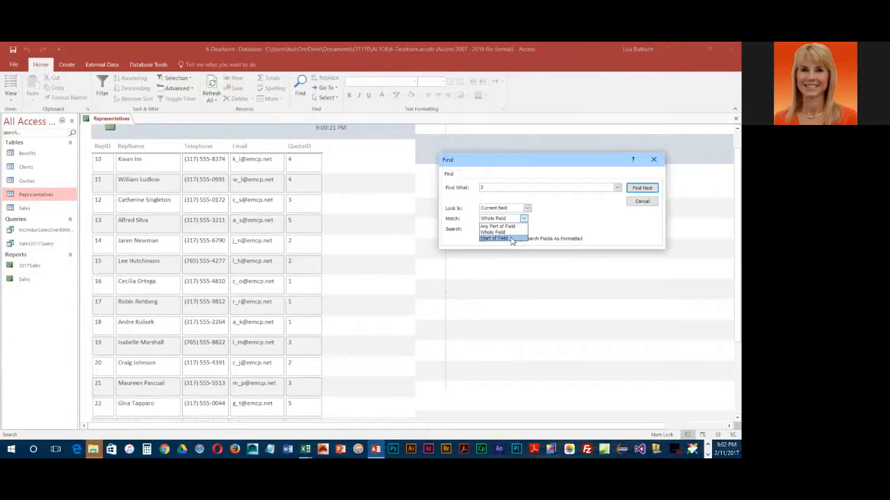
left_click(508, 227)
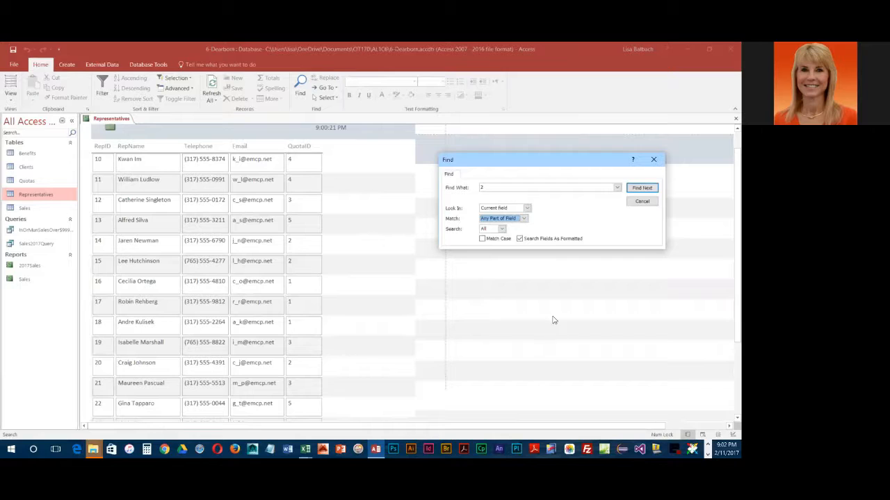
left_click(641, 188)
left_click(640, 189)
left_click(641, 189)
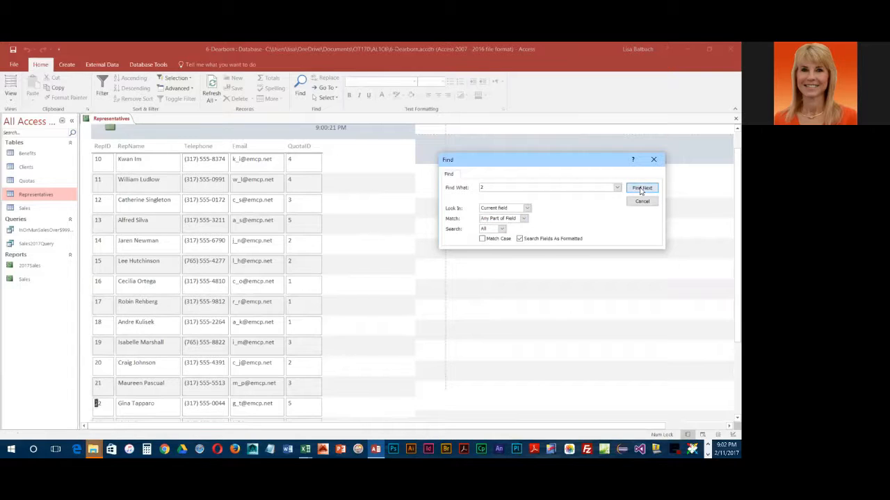
left_click(641, 188)
left_click(641, 188)
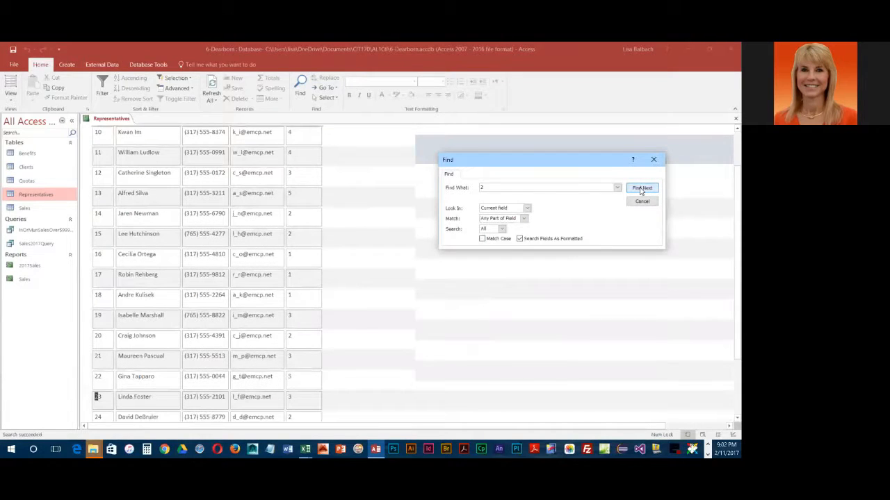
left_click(641, 189)
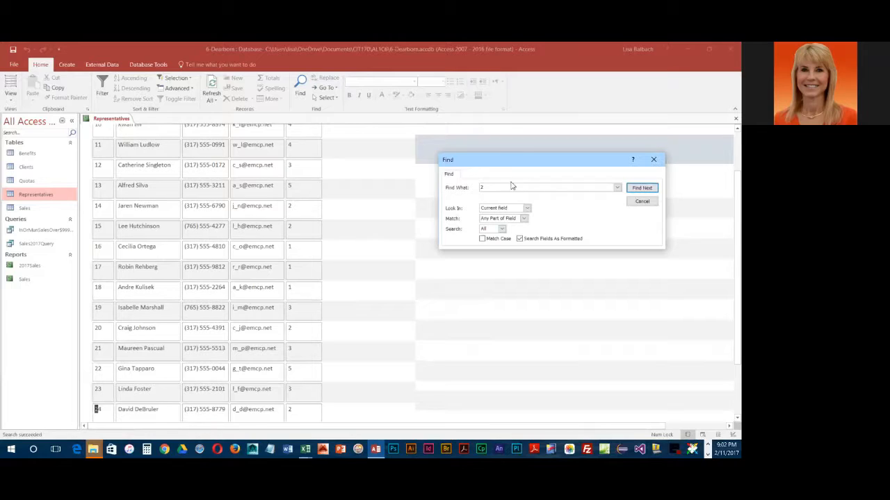
Step: Search the RepName column for a representative's first name, starting from the first record and matching any part of the field
left_click_drag(494, 190, 474, 190)
left_click(157, 144)
scroll(159, 161, "up", 1)
left_click(145, 159)
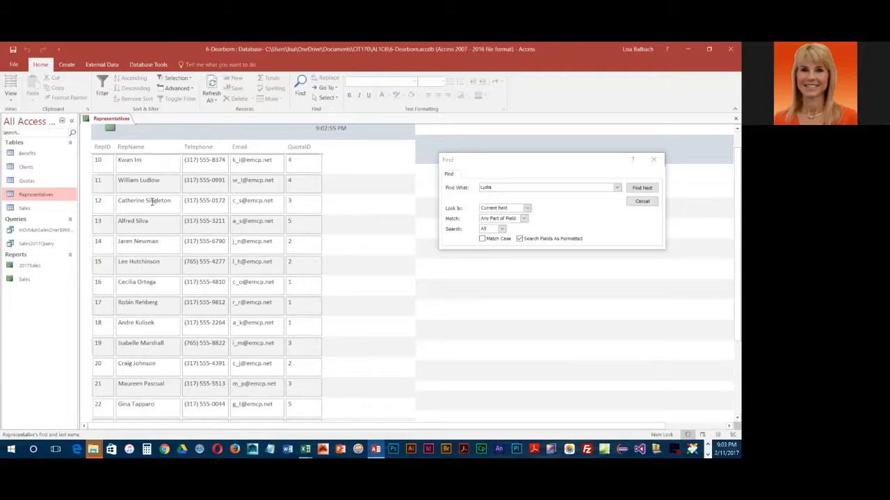
left_click(643, 189)
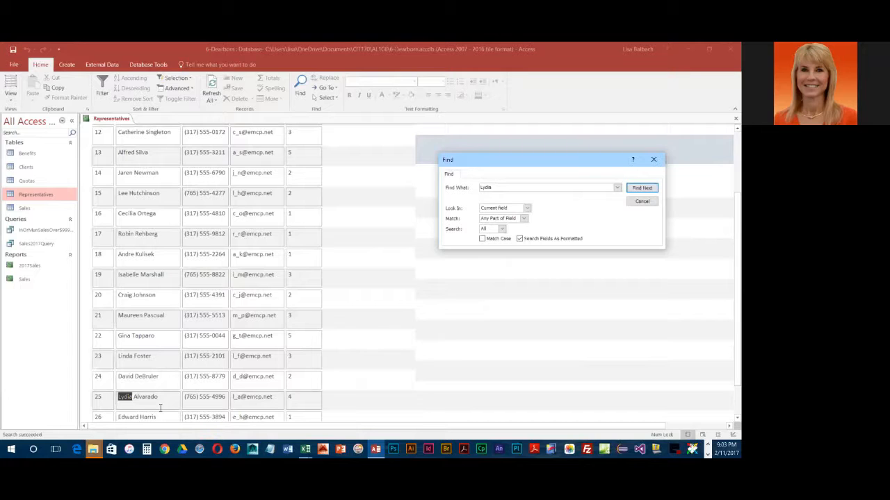
Step: Search the RepID column for 17 from the first record, with matching set to Whole Field
left_click(106, 139)
scroll(106, 210, "up", 3)
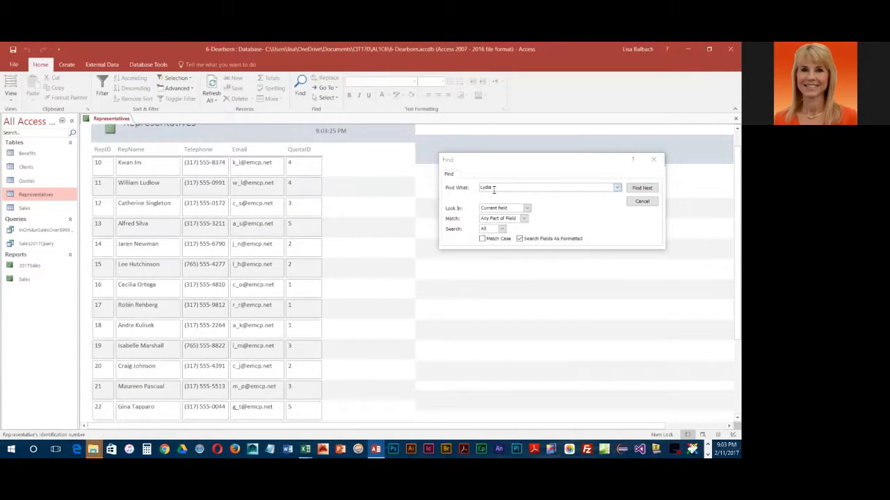
left_click(470, 190)
type("I")
type("7")
left_click(523, 219)
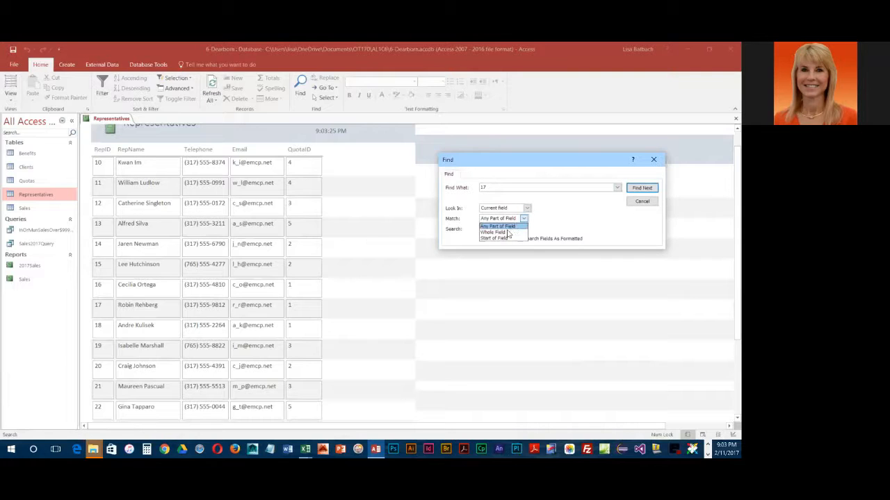
left_click(507, 232)
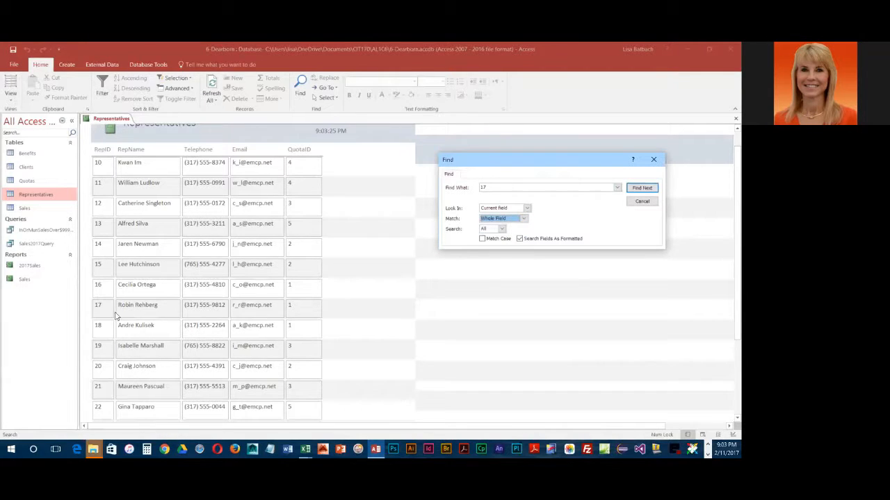
left_click(101, 161)
left_click(644, 189)
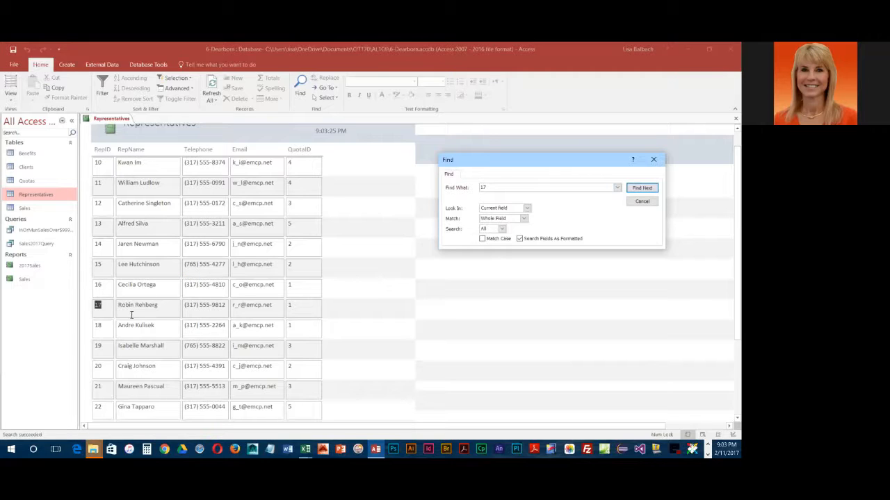
Step: View the Representatives report in Print Preview, check the page down to its total, and close the preview
left_click(11, 96)
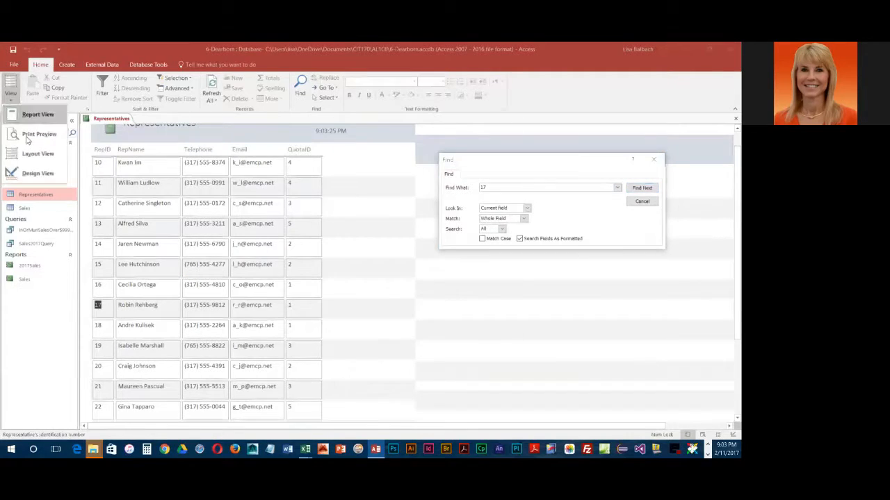
left_click(32, 133)
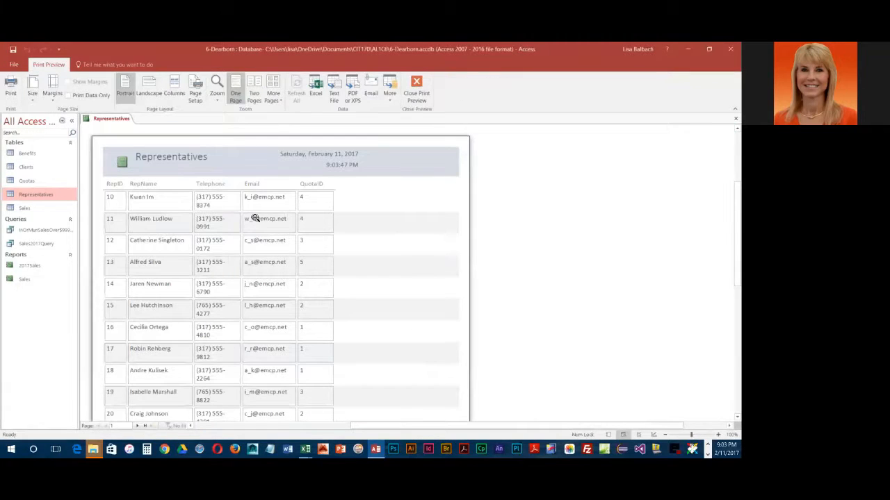
scroll(309, 274, "down", 5)
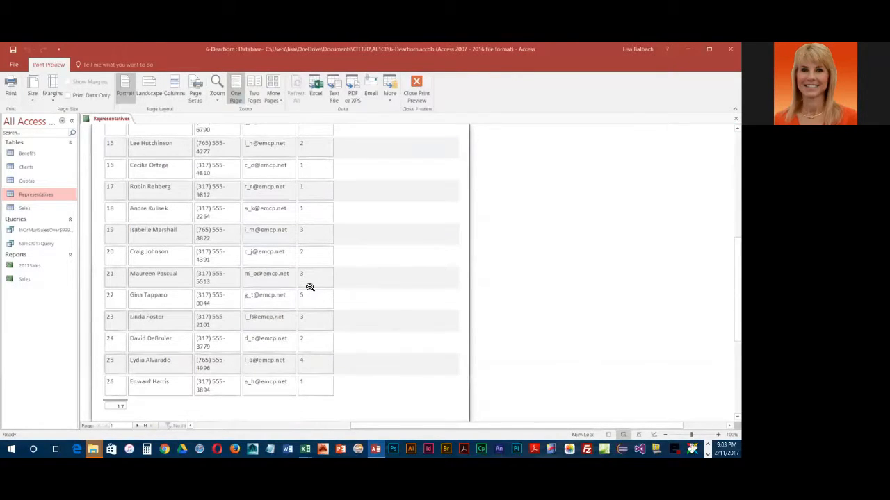
scroll(310, 287, "up", 2)
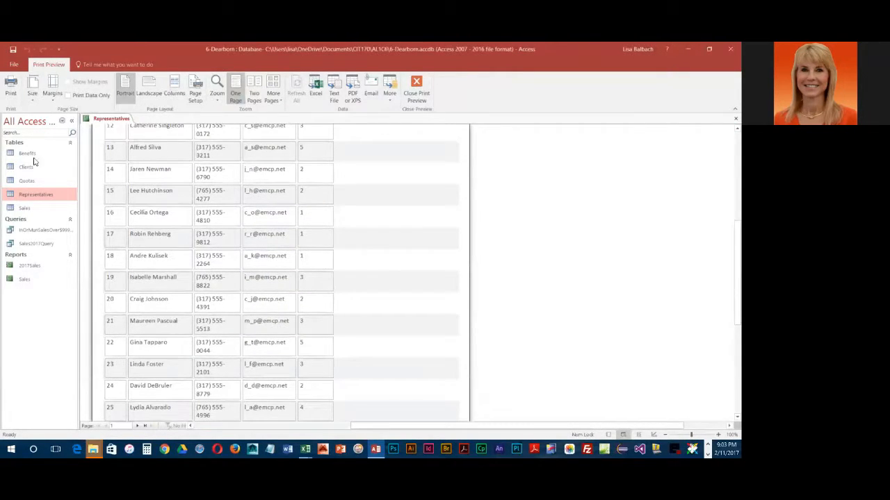
left_click(426, 94)
Step: Switch the report to Layout View and delete the total beneath the RepID column along with what remains in its place
scroll(146, 271, "down", 10)
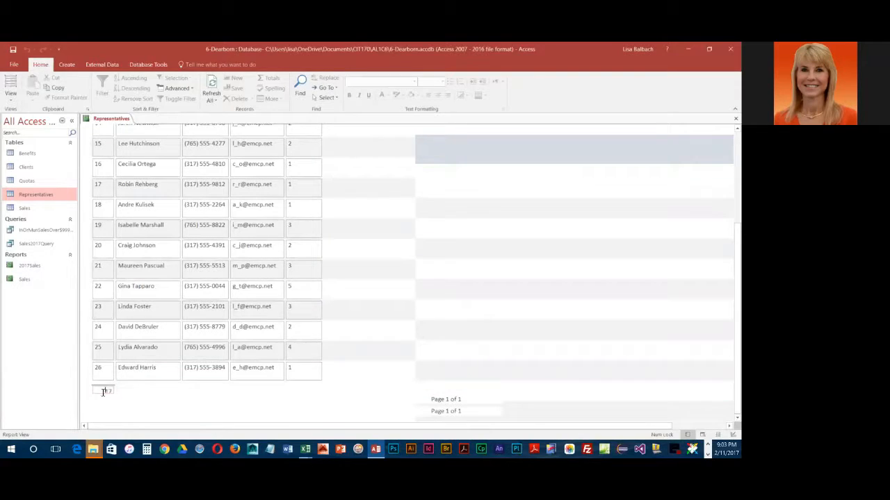
left_click(11, 96)
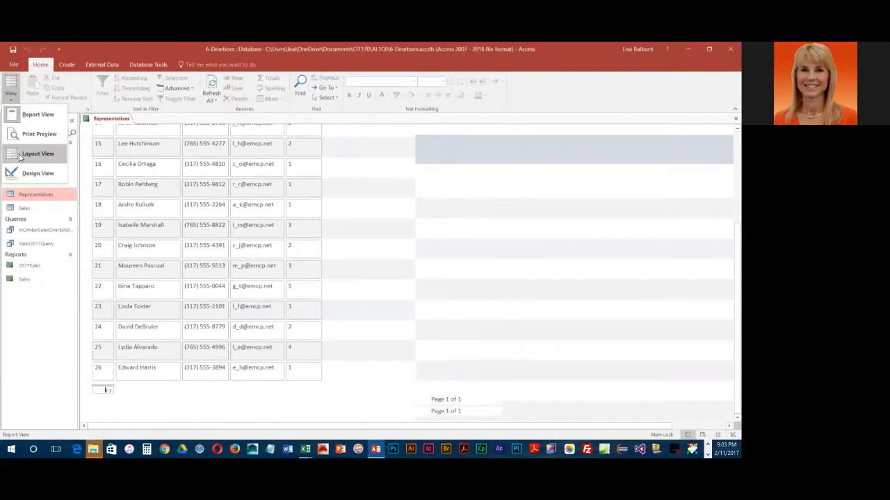
left_click(33, 151)
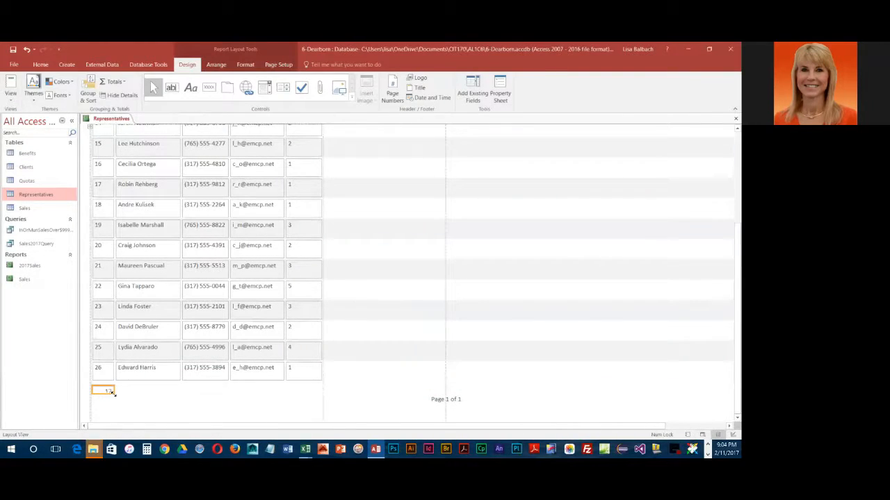
key("Delete")
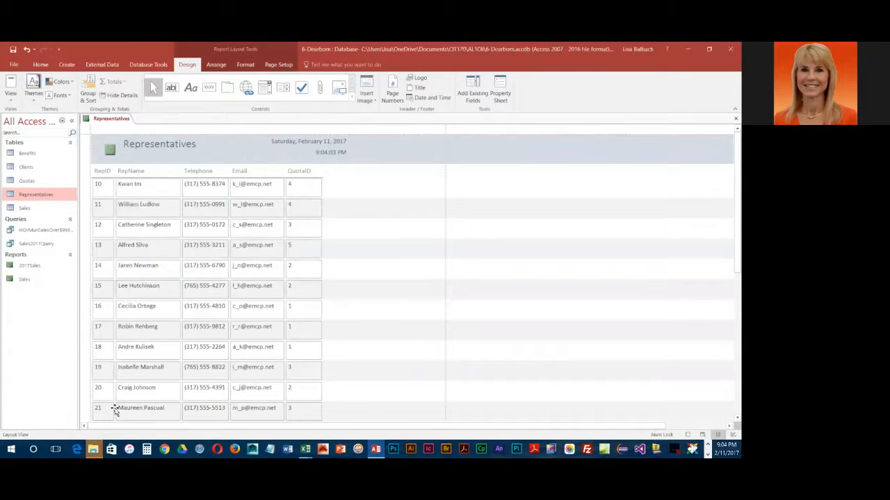
scroll(125, 375, "down", 5)
left_click(107, 400)
key("Delete")
scroll(150, 386, "down", 5)
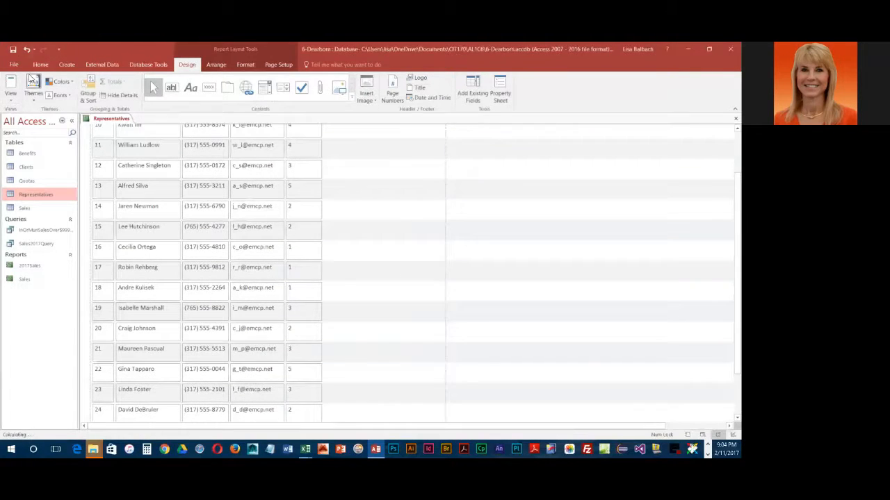
Step: Preview the report for printing and examine the end of the first page and the contents of the second page
left_click(10, 93)
left_click(31, 134)
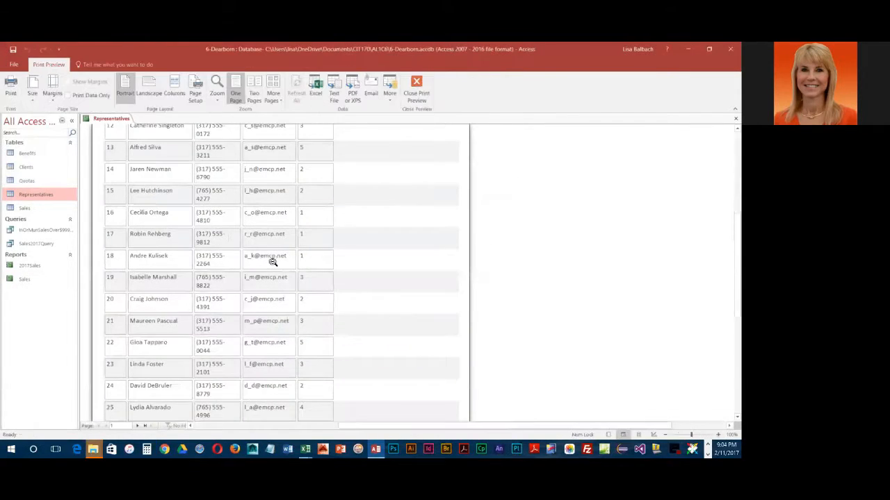
scroll(304, 280, "down", 3)
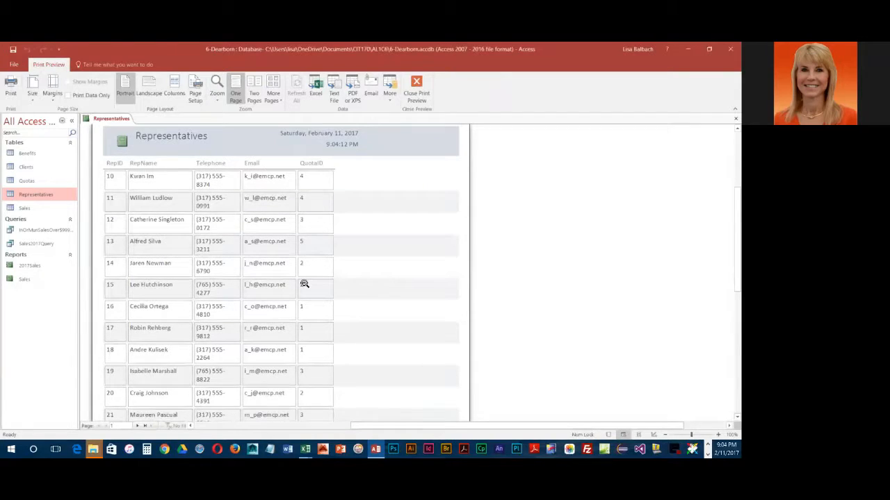
scroll(304, 284, "down", 8)
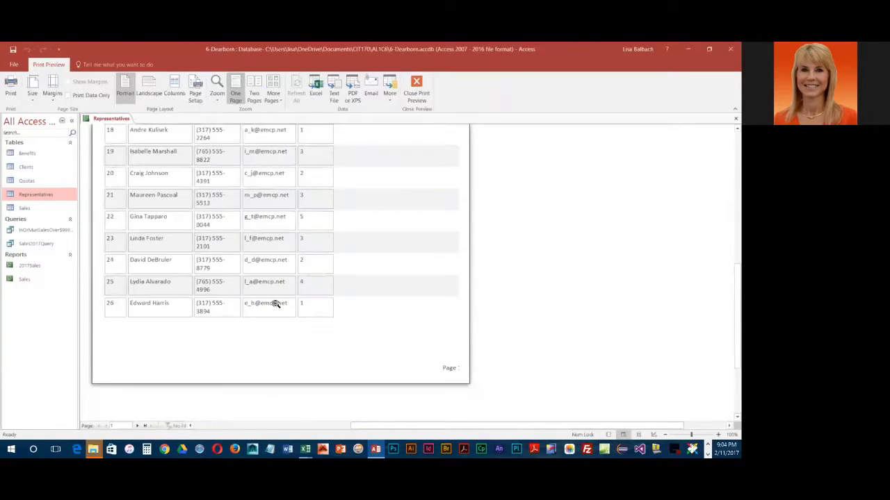
left_click(137, 425)
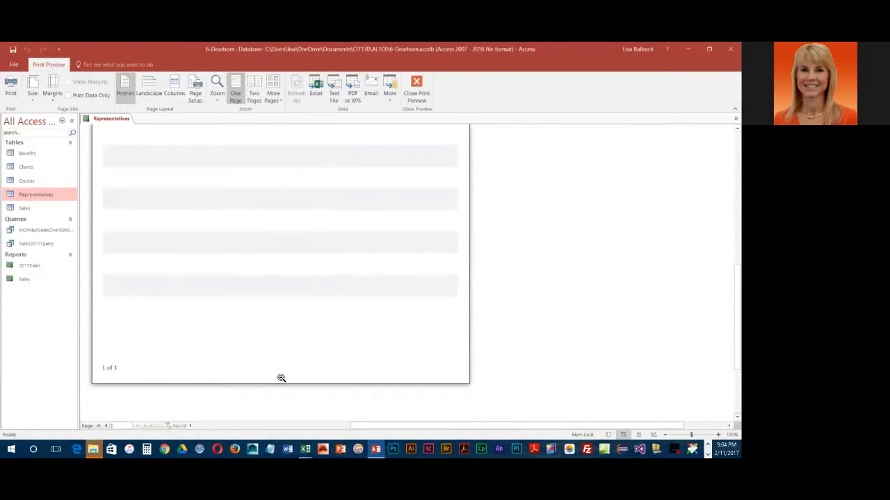
scroll(281, 378, "up", 3)
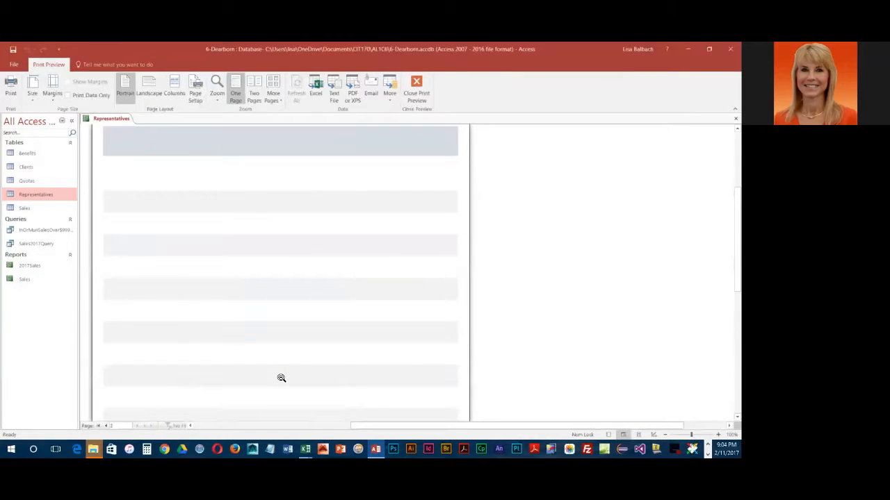
Step: Set the Representatives report's page margins to Normal
scroll(281, 378, "up", 1)
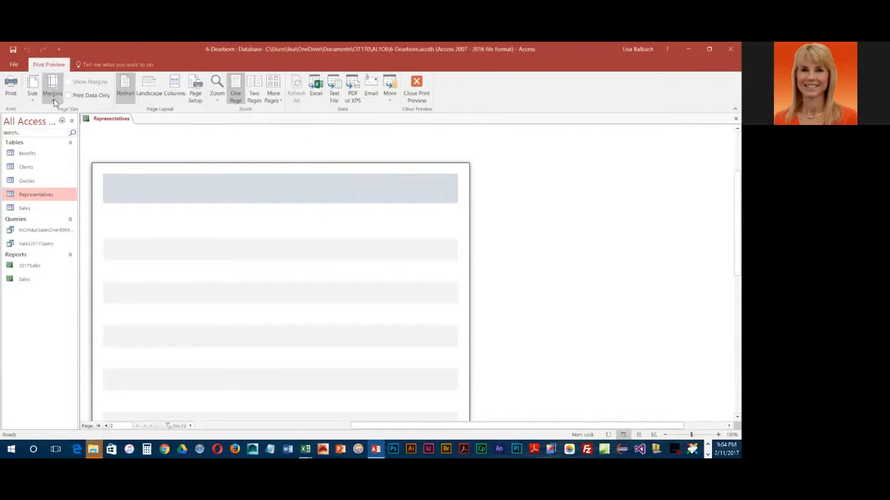
left_click(55, 101)
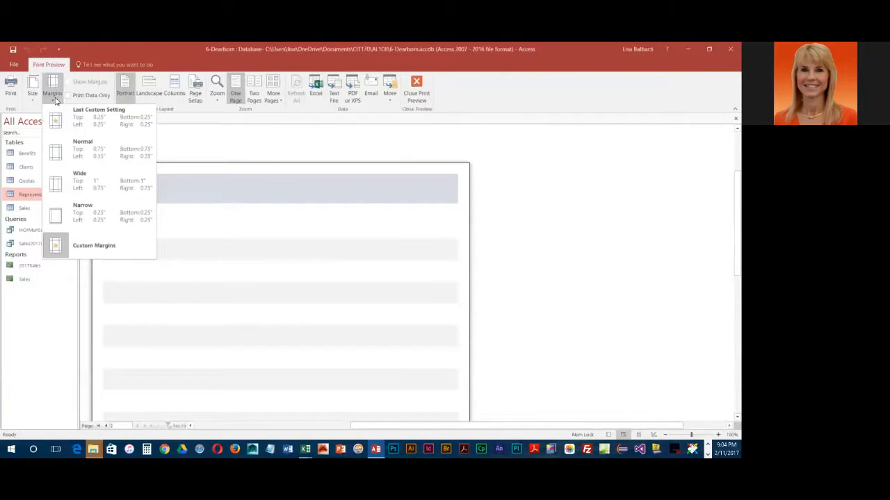
left_click(78, 146)
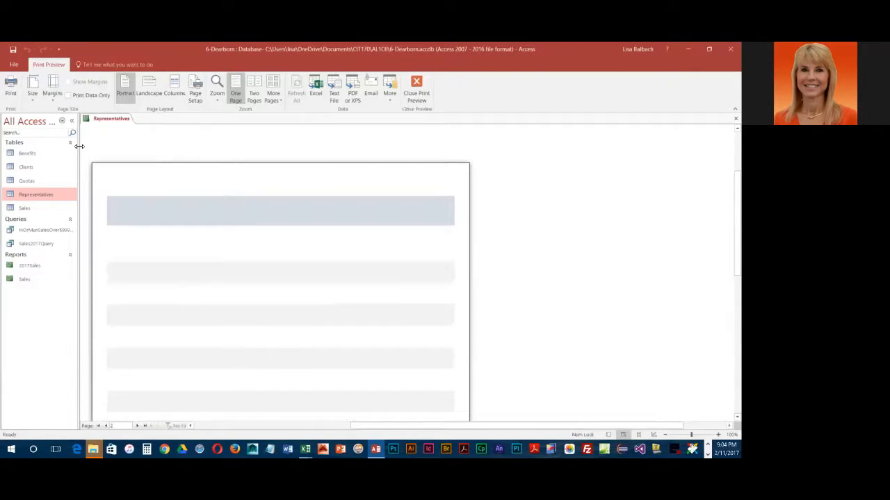
Step: Set the column width of the Representatives report to 8" in its page setup and check the resulting page in the preview
left_click(198, 101)
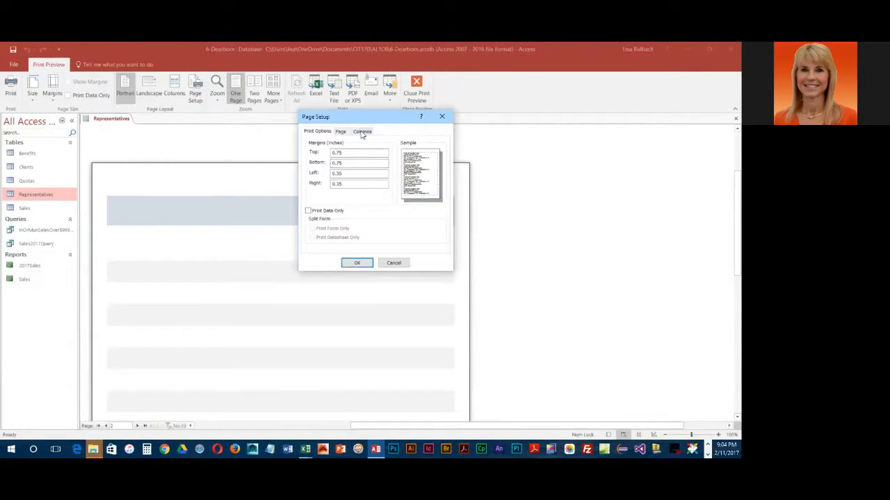
left_click(362, 132)
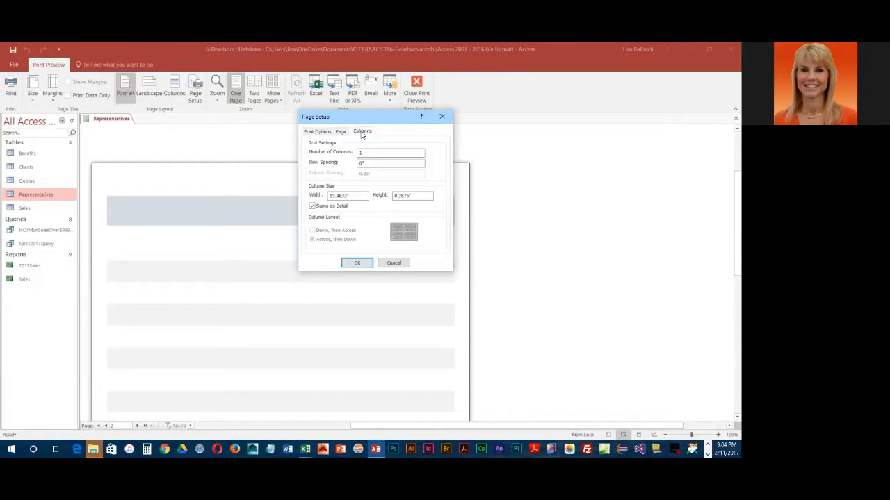
left_click(340, 197)
left_click_drag(340, 197, 305, 200)
type("8\"")
left_click(357, 262)
scroll(262, 330, "down", 5)
scroll(201, 369, "down", 1)
scroll(202, 371, "up", 5)
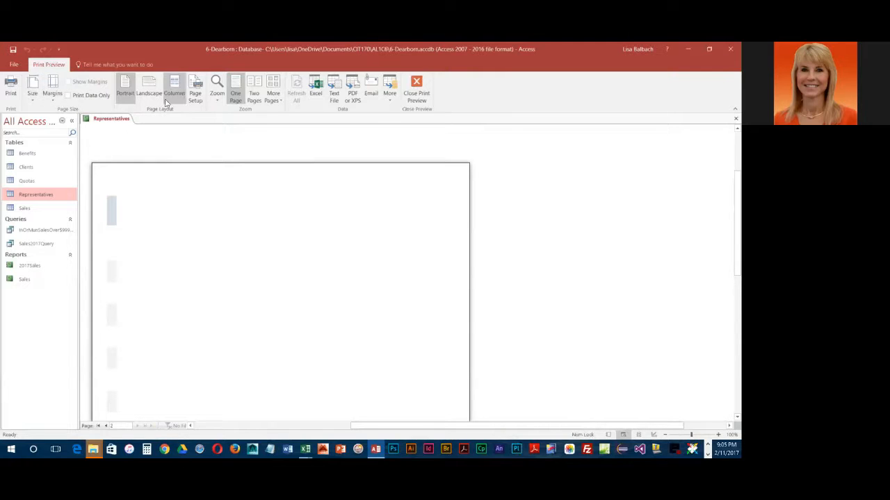
Step: Set the column width of the Representatives report to 7.5 inches in its page setup
left_click(195, 94)
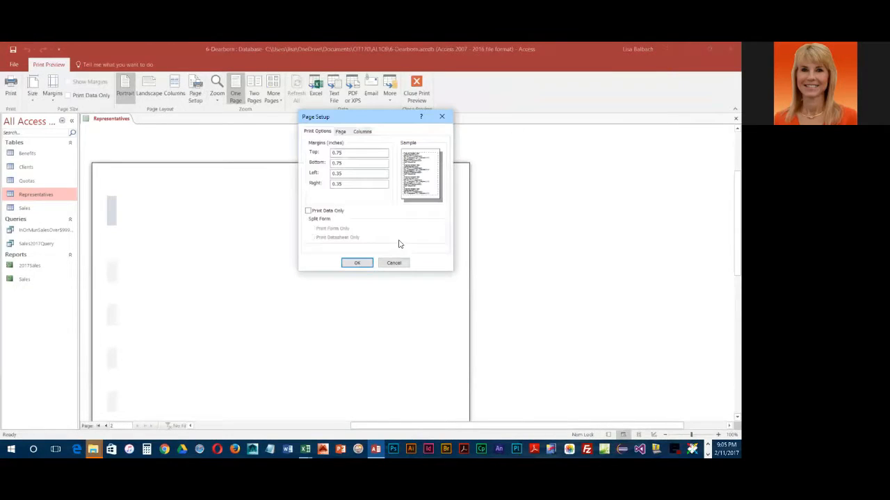
left_click(362, 131)
double_click(345, 197)
type("7.")
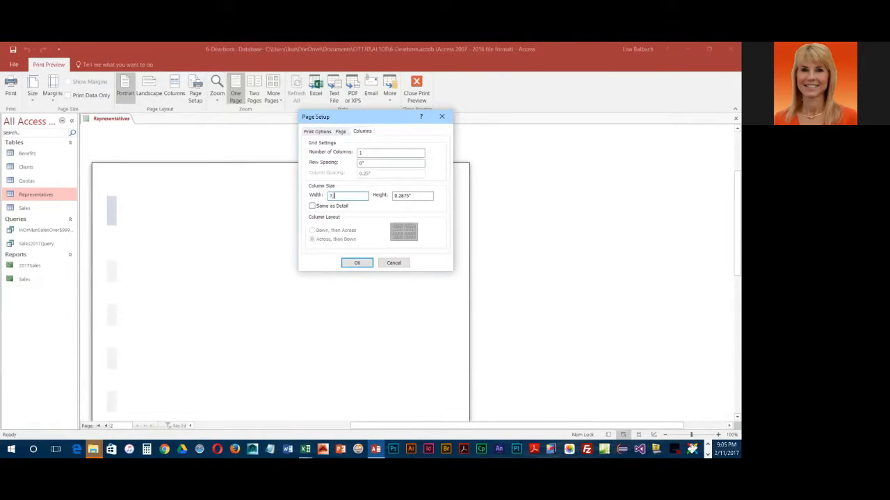
type("5")
left_click(369, 265)
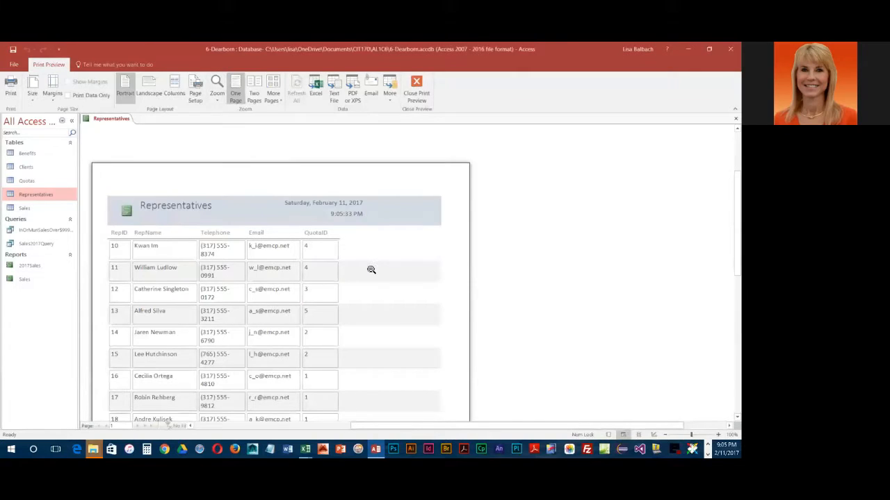
Step: Check the previewed page down to its last record and save the report under the name Representatives
scroll(399, 329, "down", 8)
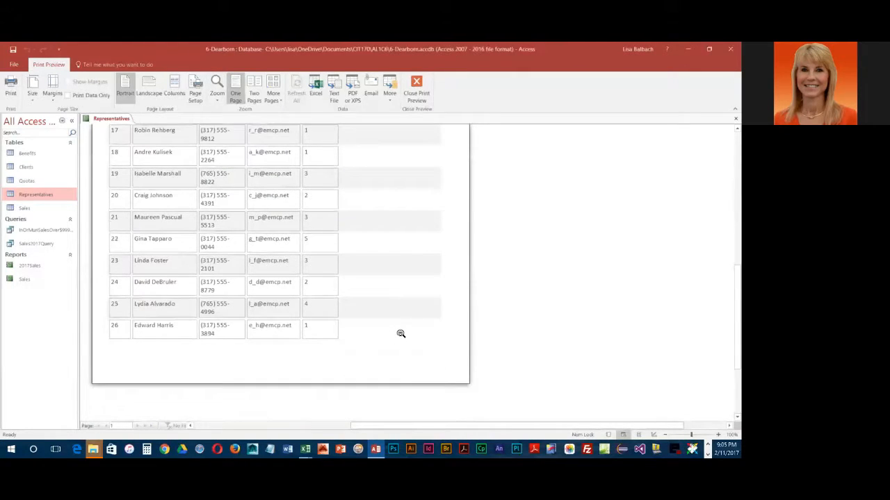
scroll(401, 333, "down", 3)
scroll(400, 334, "up", 4)
scroll(400, 334, "up", 8)
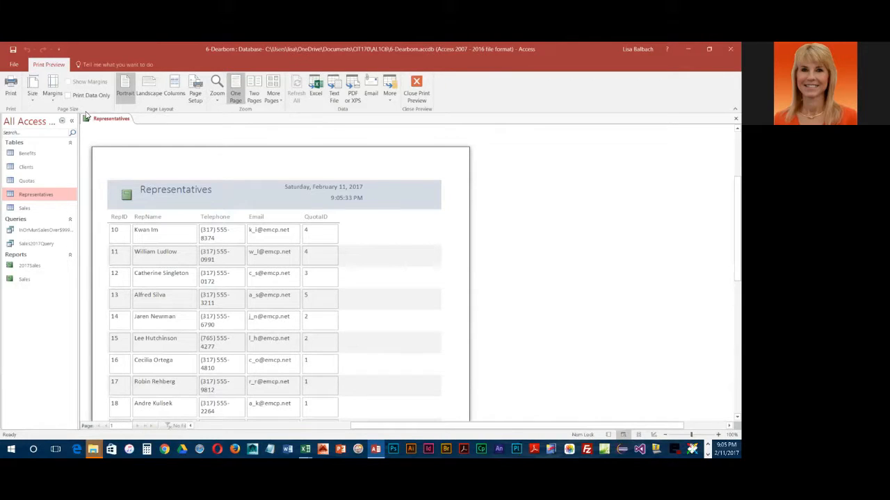
left_click(12, 49)
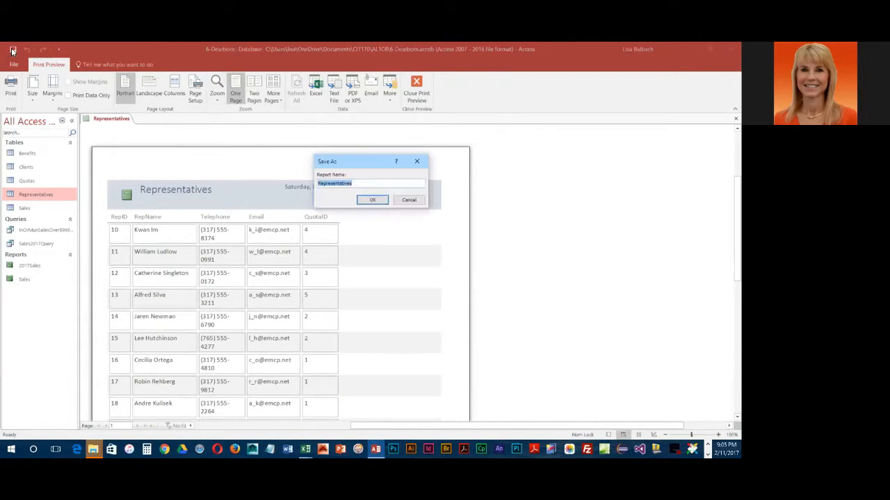
left_click(374, 200)
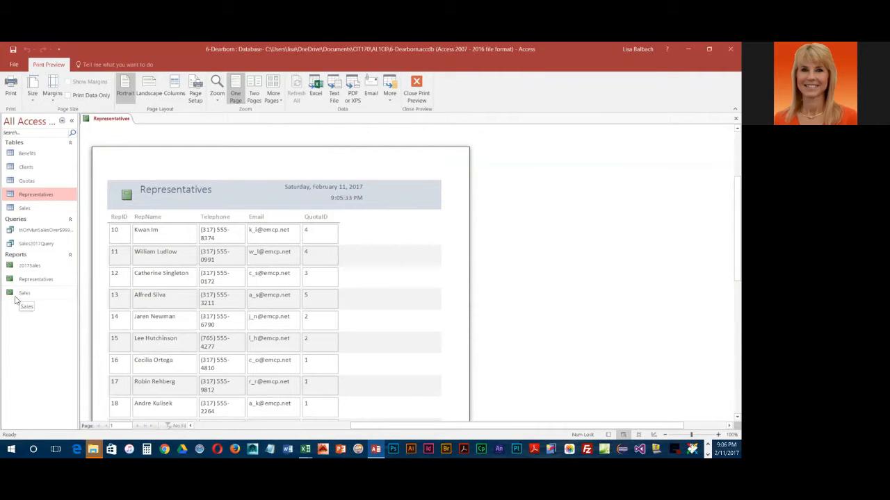
Step: Permanently delete the Sales report from the database's reports, keeping the Sales table
right_click(27, 296)
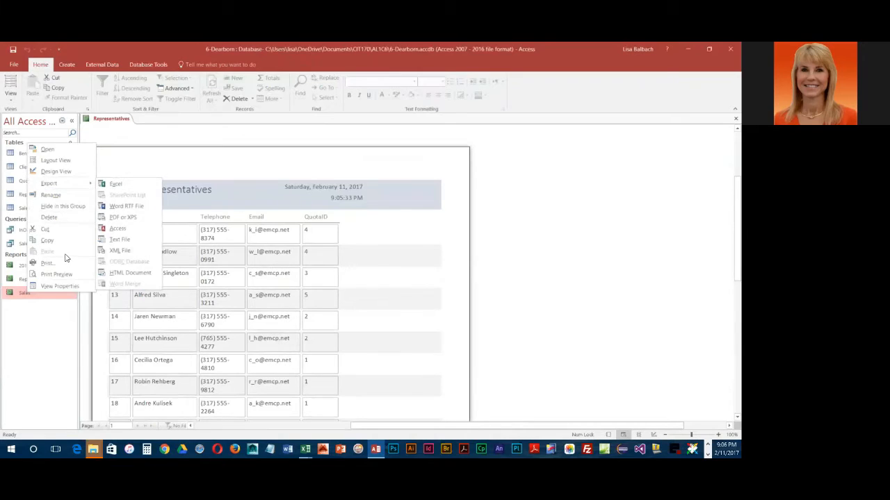
left_click(60, 218)
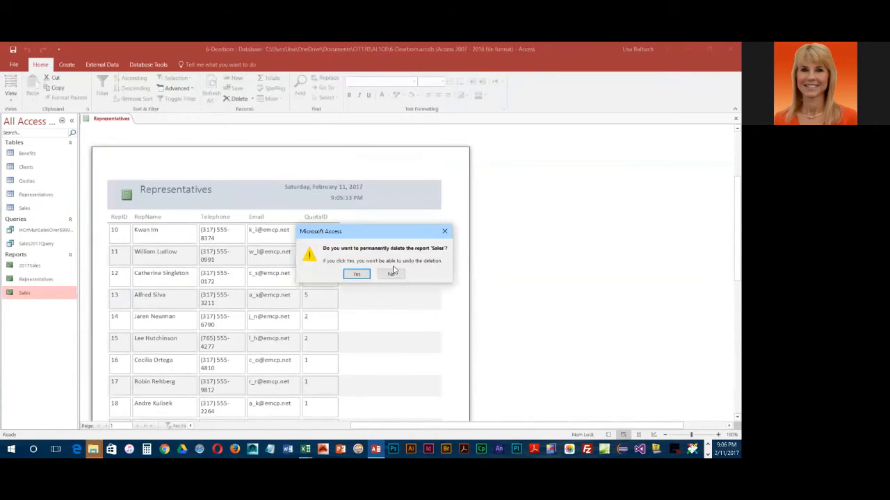
left_click(357, 275)
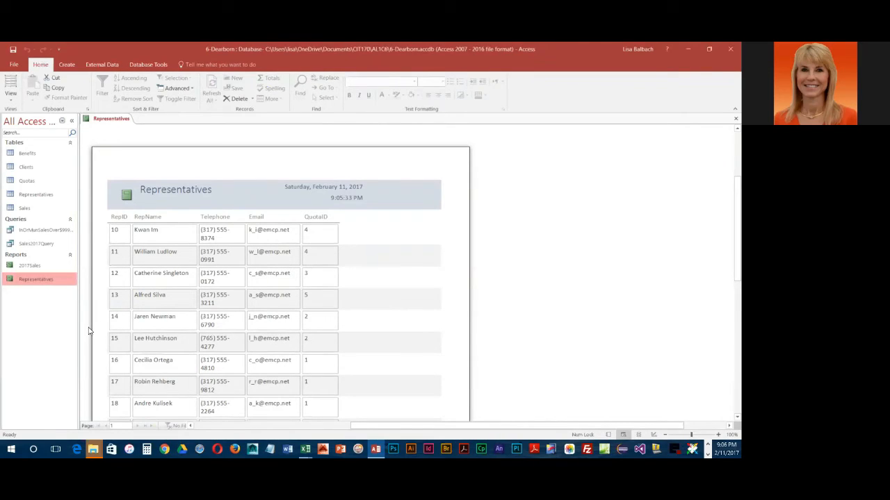